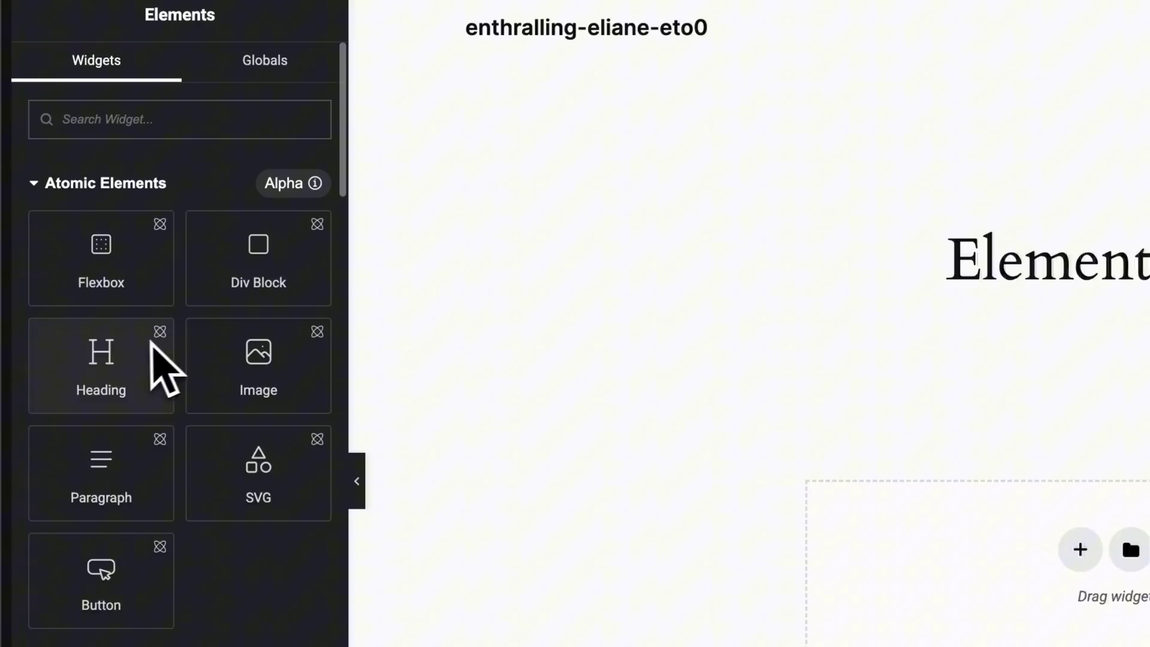
Step: Remove and re-add btn-primary on the second button's Style tab, then open the chip's options menu
click(296, 187)
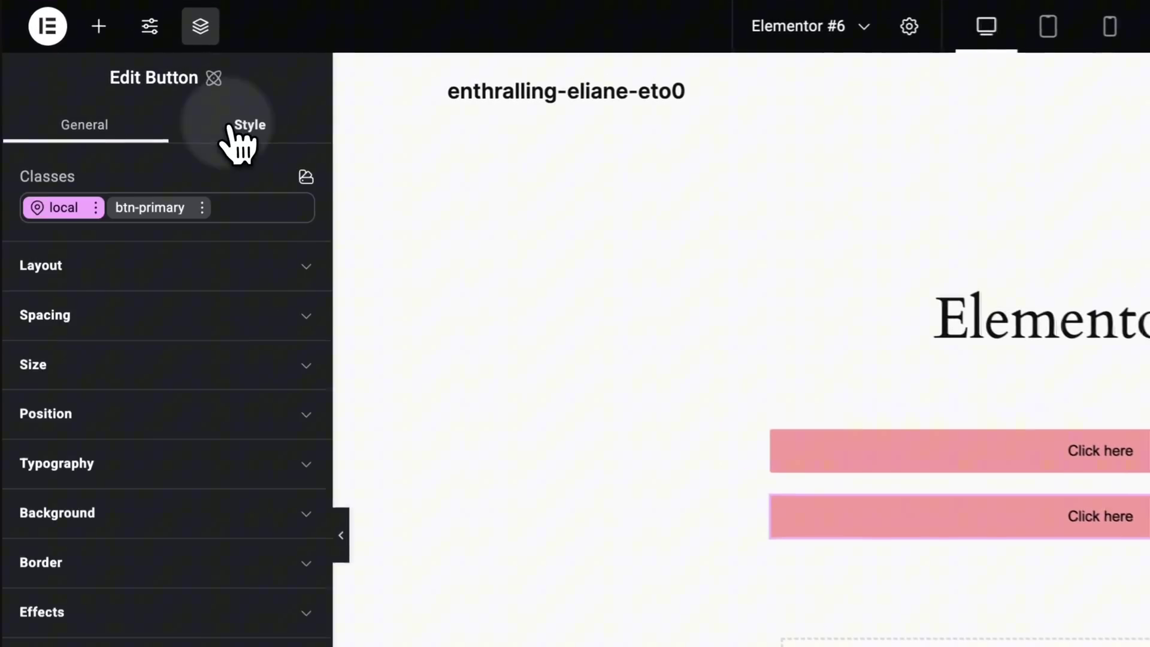
click(173, 158)
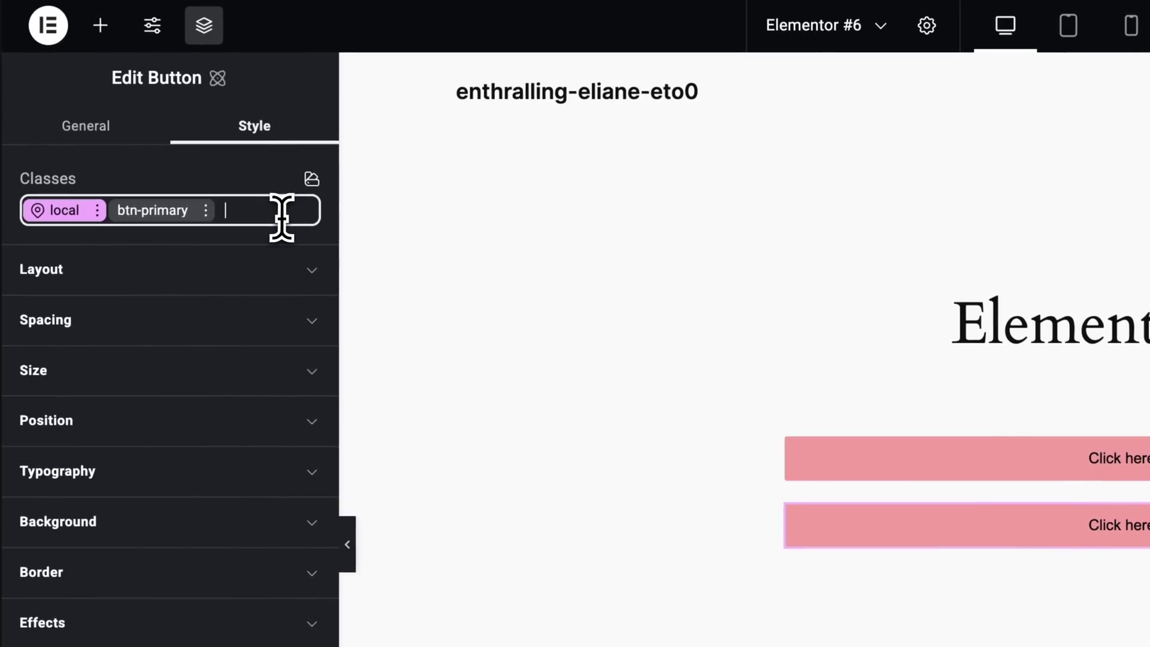
click(173, 212)
key(BackSpace)
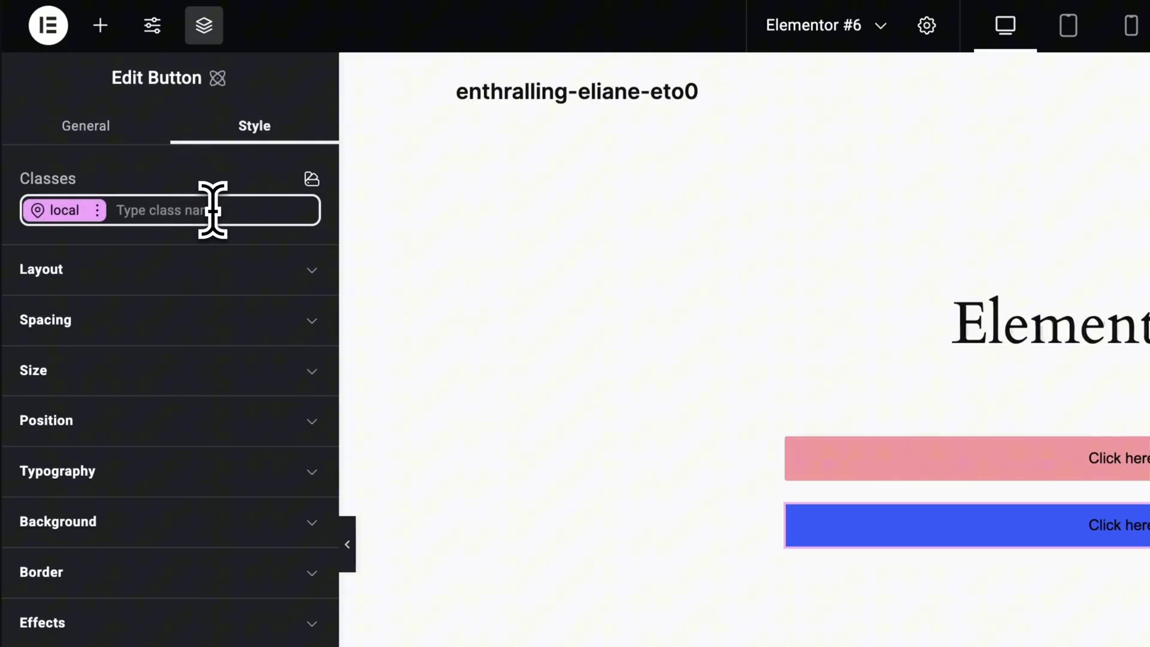
click(159, 290)
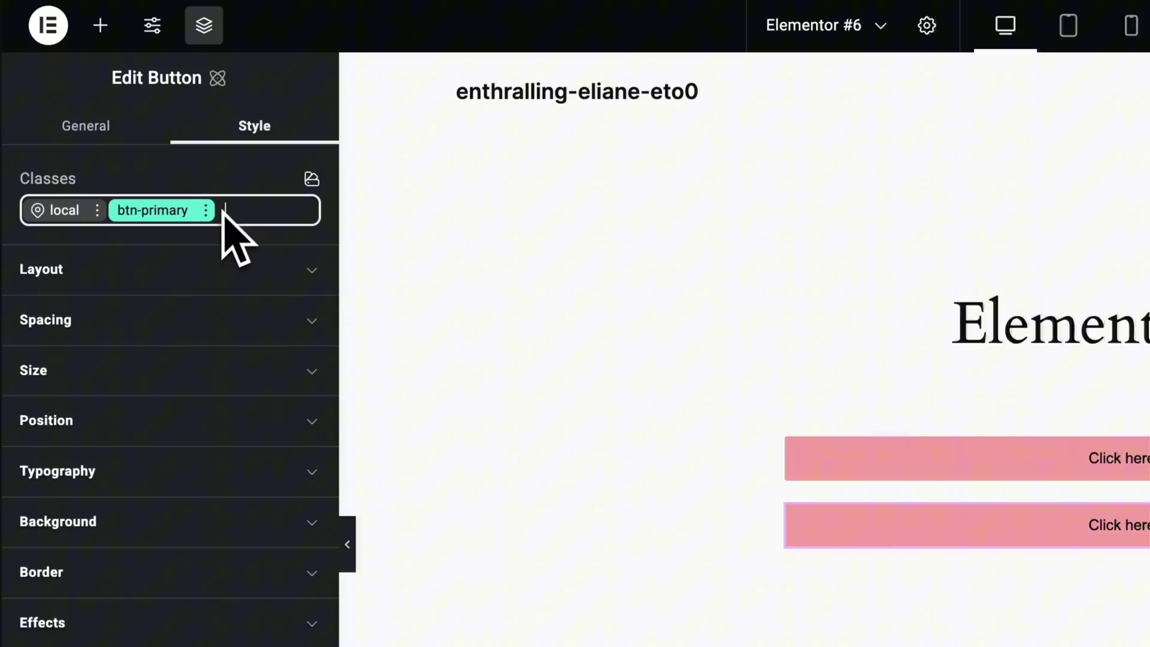
click(206, 211)
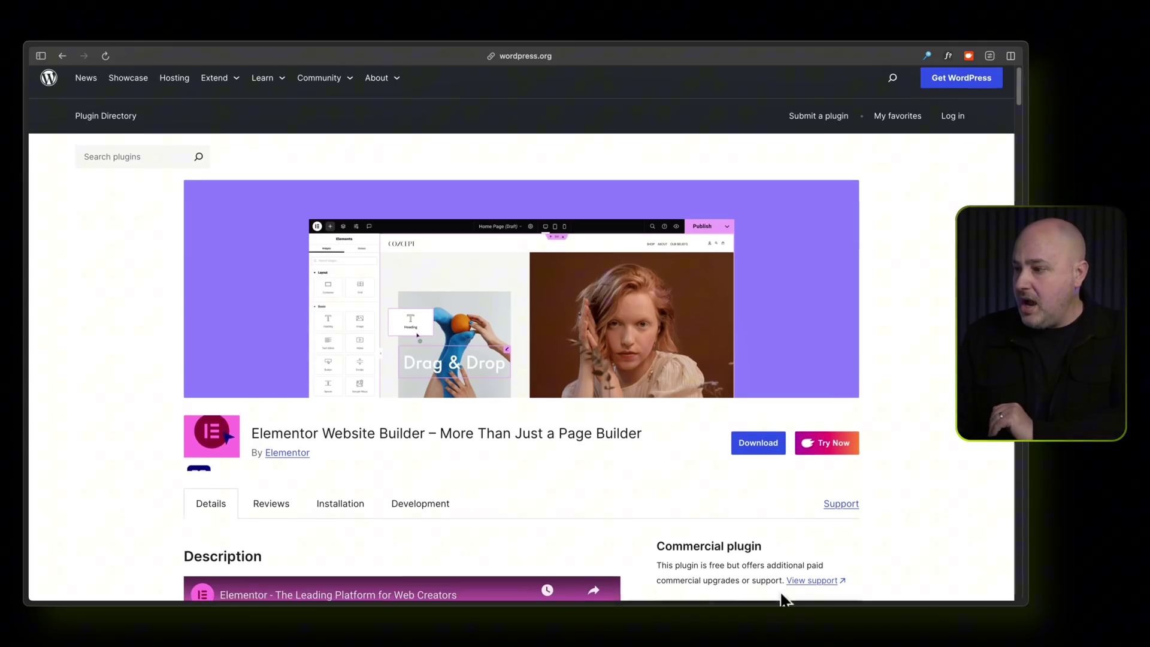
Step: Scroll the Elementor Website Builder plugin page and use Try Now to launch a ZipWP playground
scroll(782, 599, down, 2)
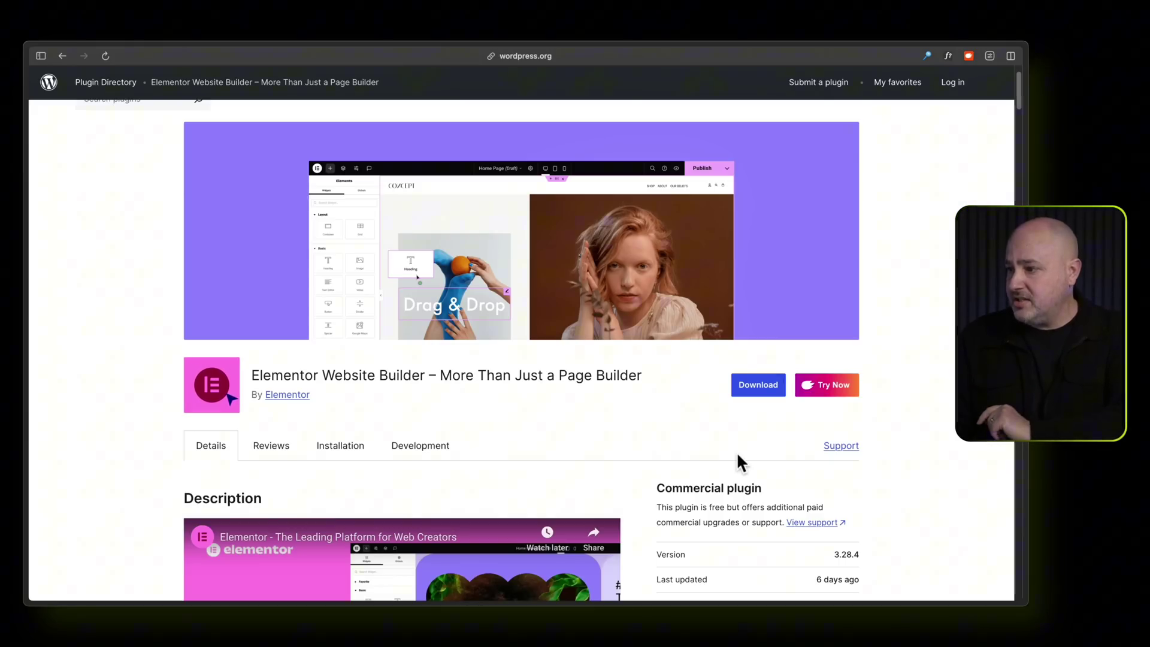
scroll(742, 463, down, 1)
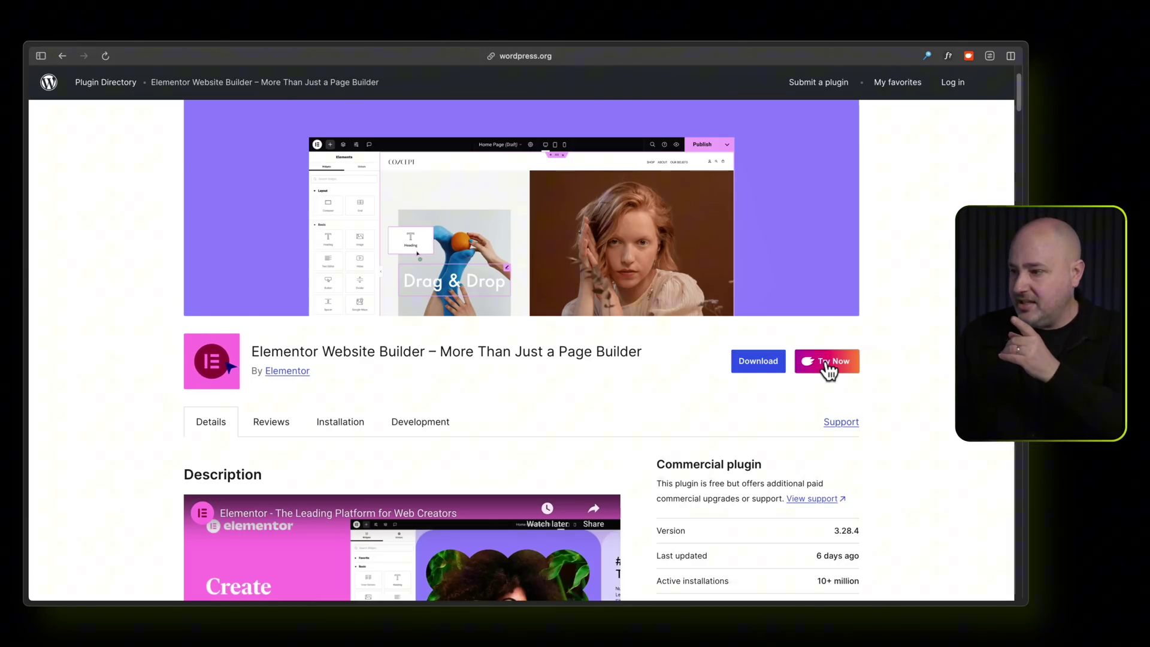
click(827, 363)
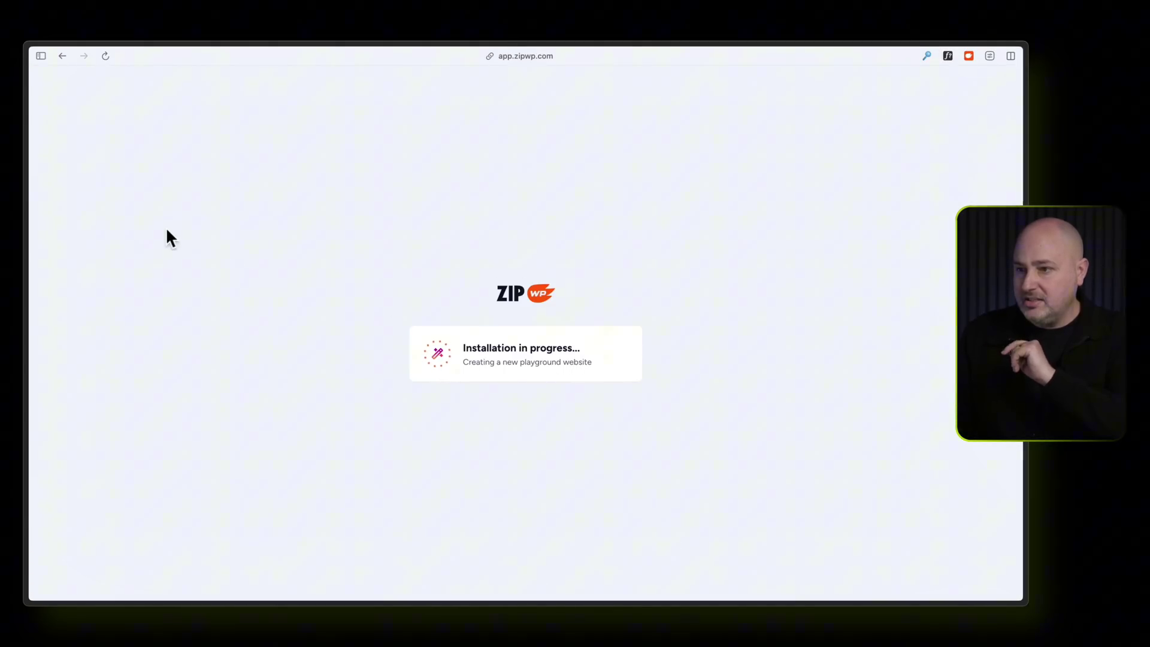
Step: While the site installs, browse the ZipWP extension store, dim sum search results and LinkedIn profile tabs
mouse_move(26, 267)
click(148, 259)
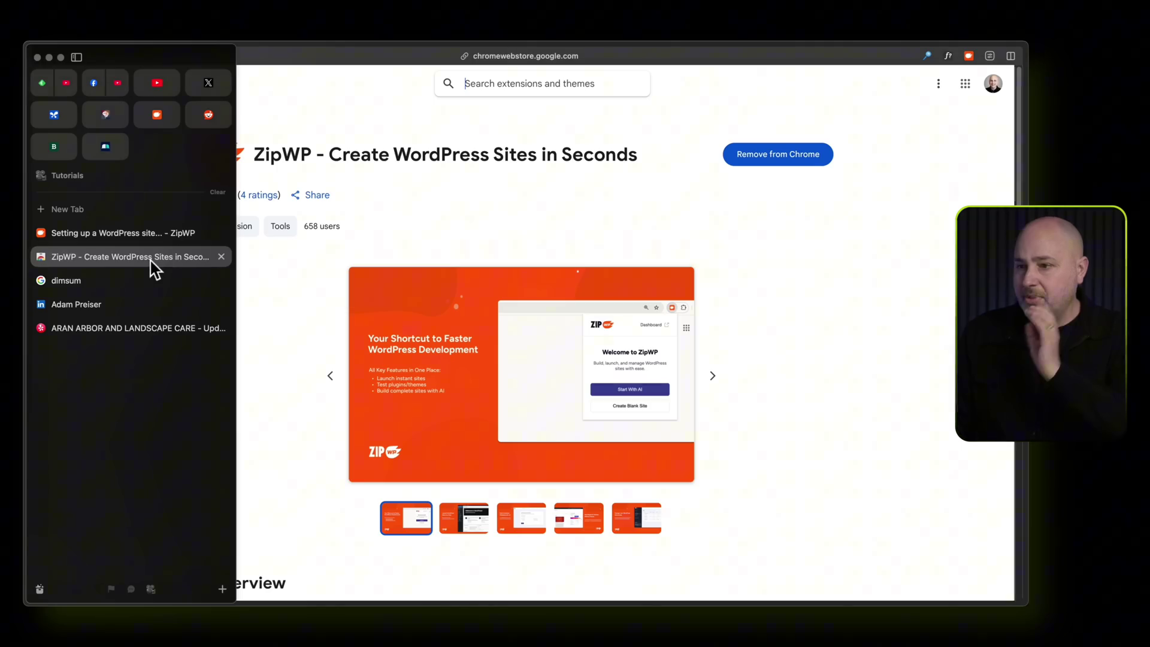
mouse_move(74, 288)
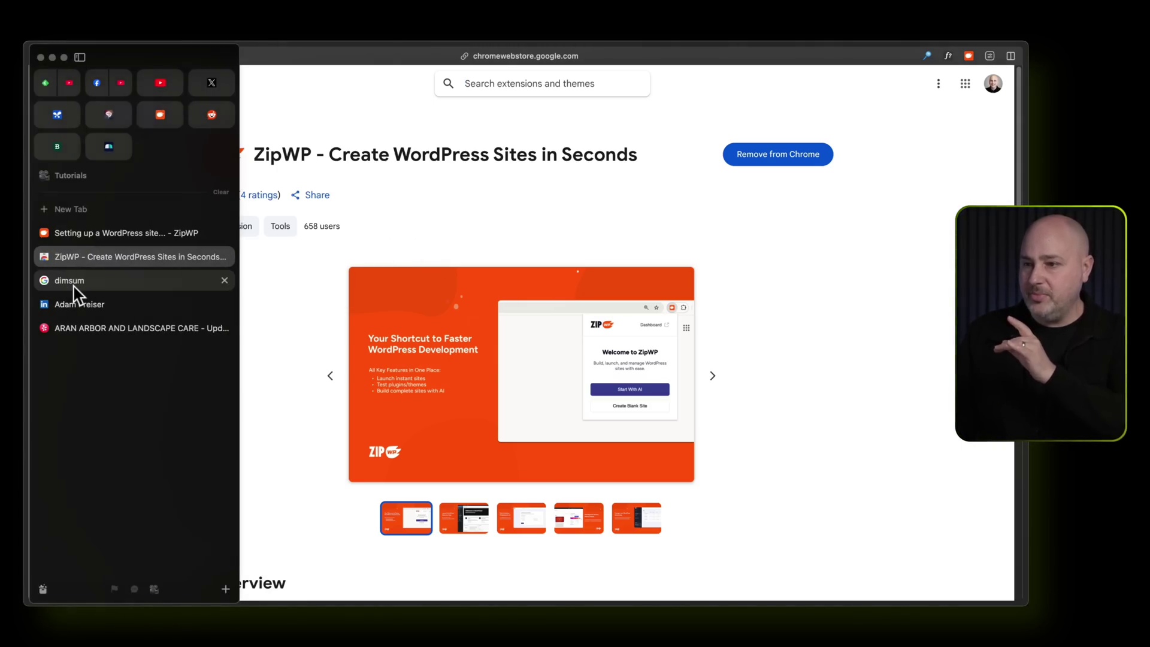
click(145, 282)
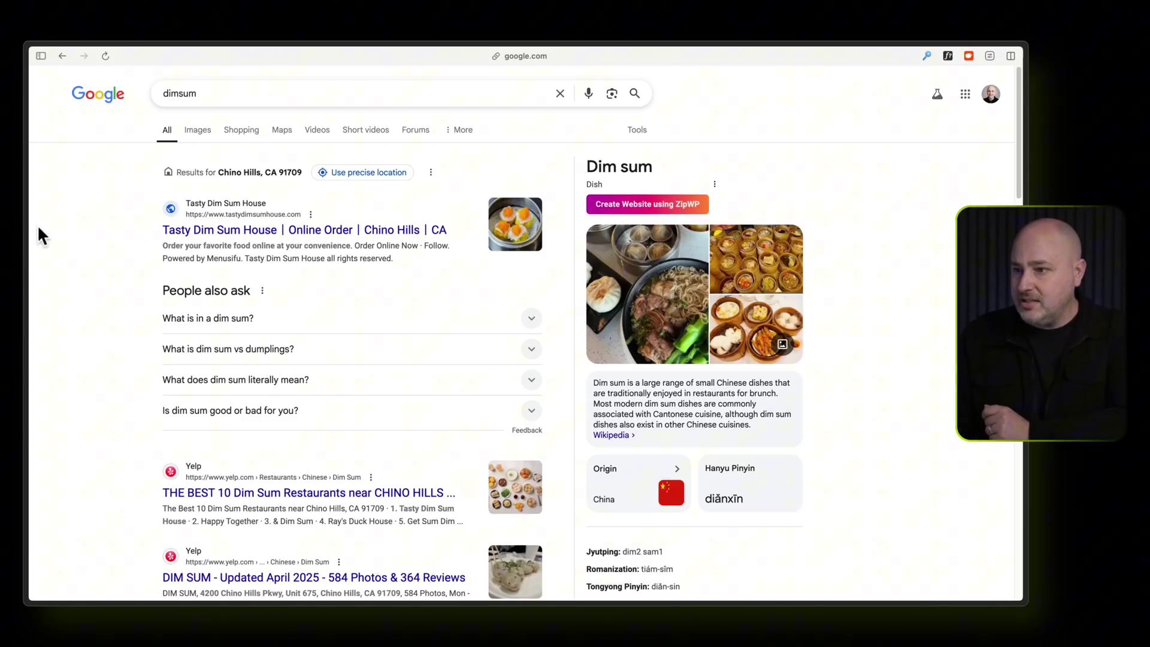
mouse_move(30, 239)
click(112, 302)
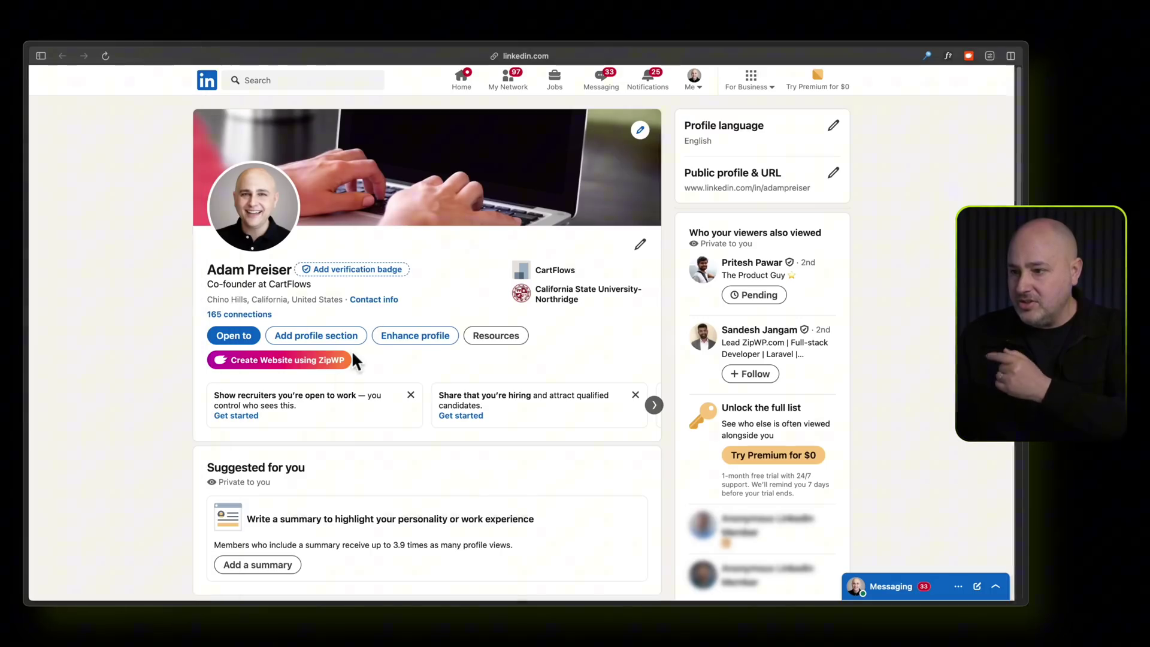
Step: Check the landscaping business Yelp listing, then return to the new site's Elementor Getting Started tab
mouse_move(27, 333)
click(84, 330)
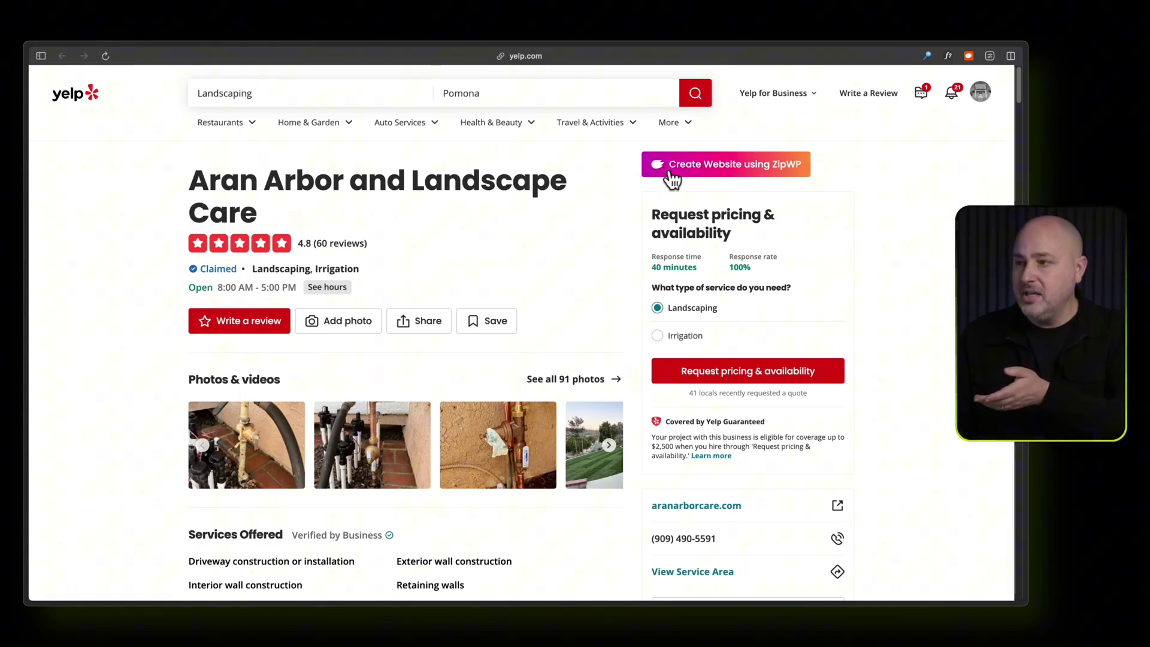
mouse_move(29, 231)
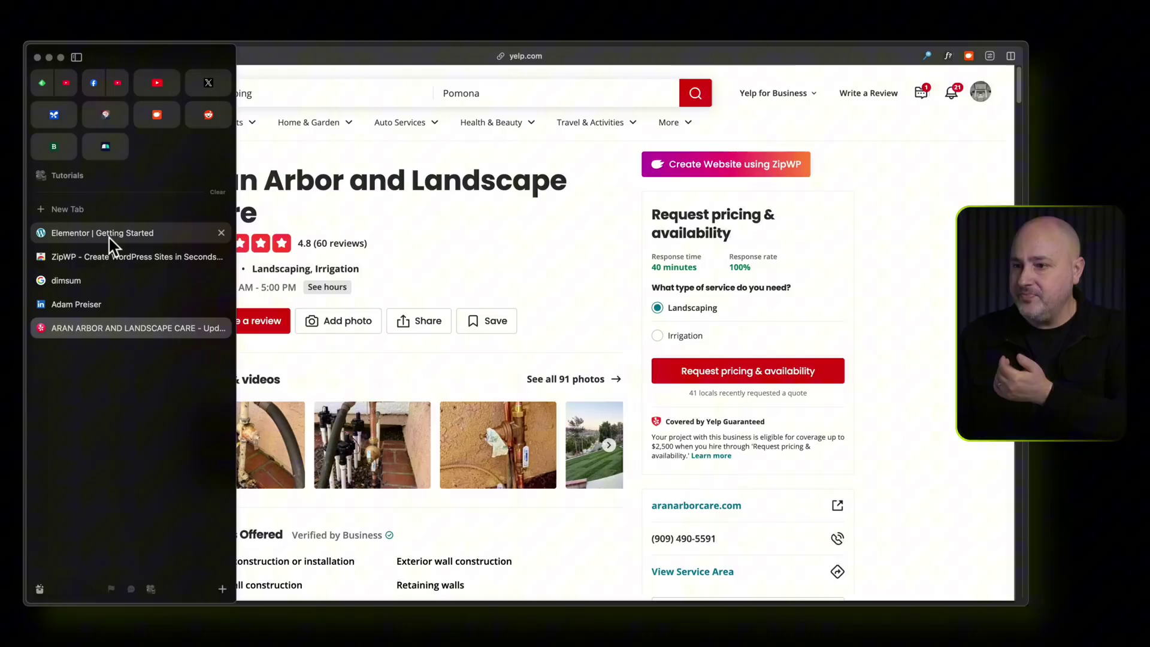
click(113, 230)
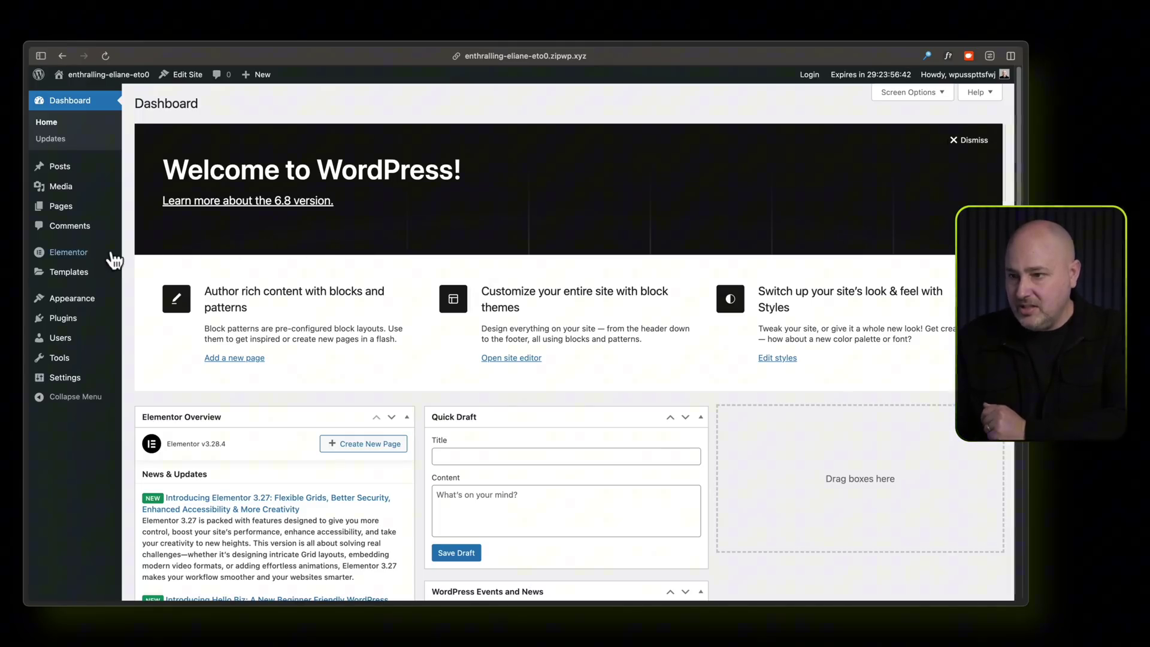
Step: Bring up the Elementor submenu in the WordPress admin sidebar
mouse_move(84, 255)
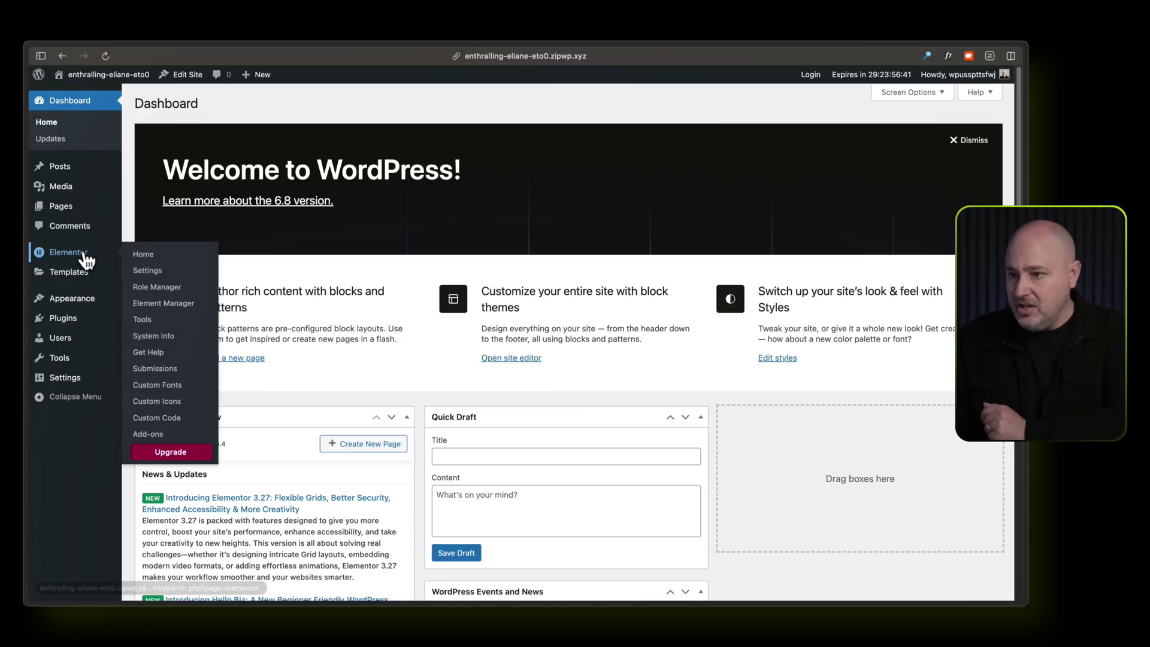
Step: In Elementor Tools > Version Control, set Beta Tester to Enable and save, dismissing the sign-up prompt
click(163, 324)
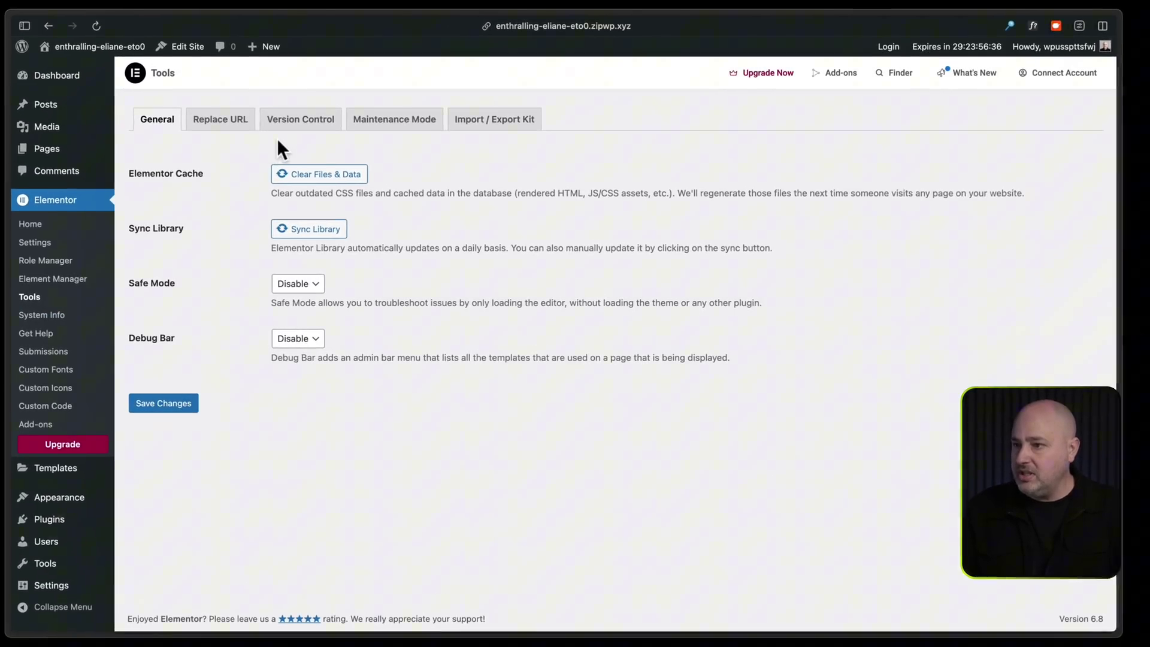
click(282, 144)
click(303, 129)
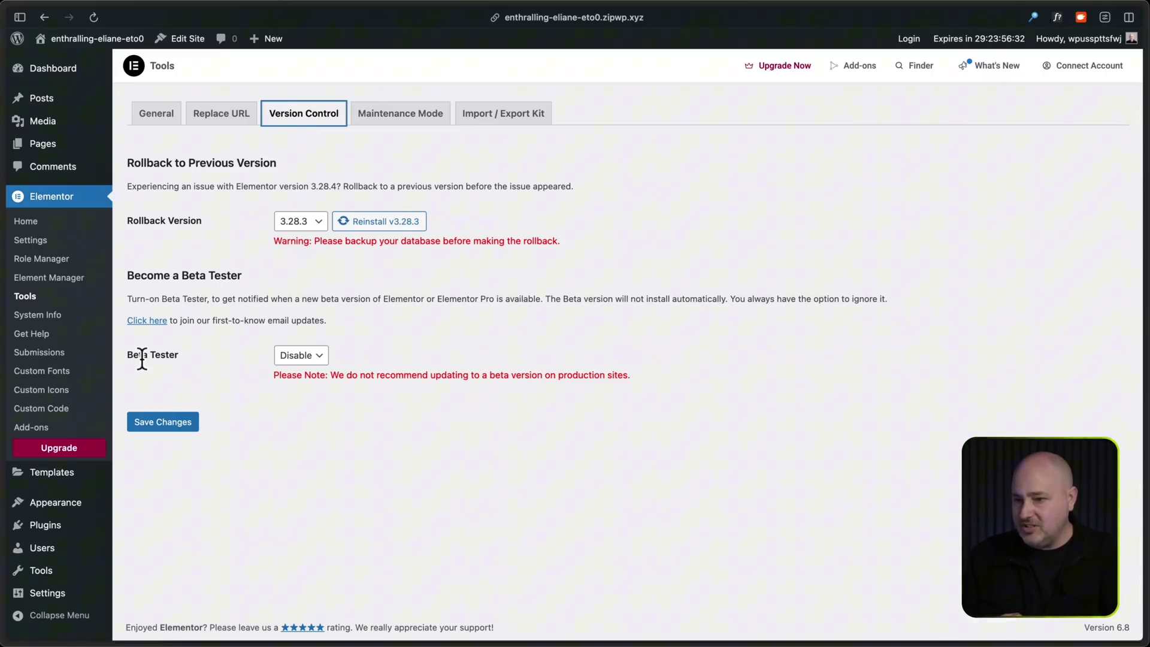
click(314, 362)
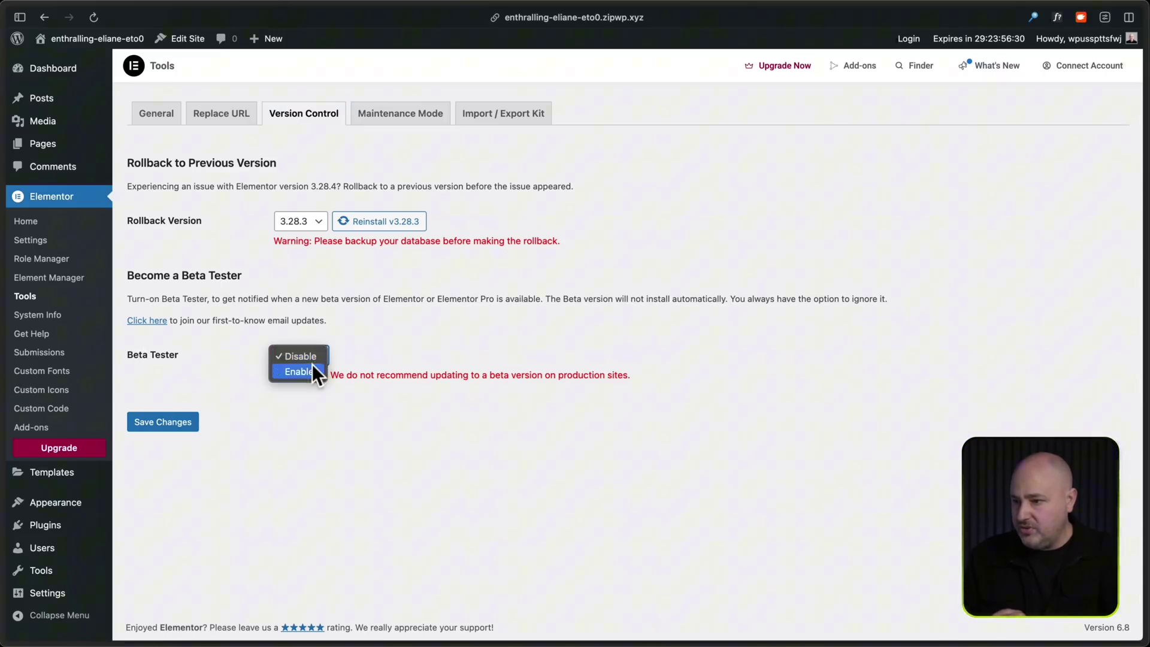
click(311, 367)
click(153, 422)
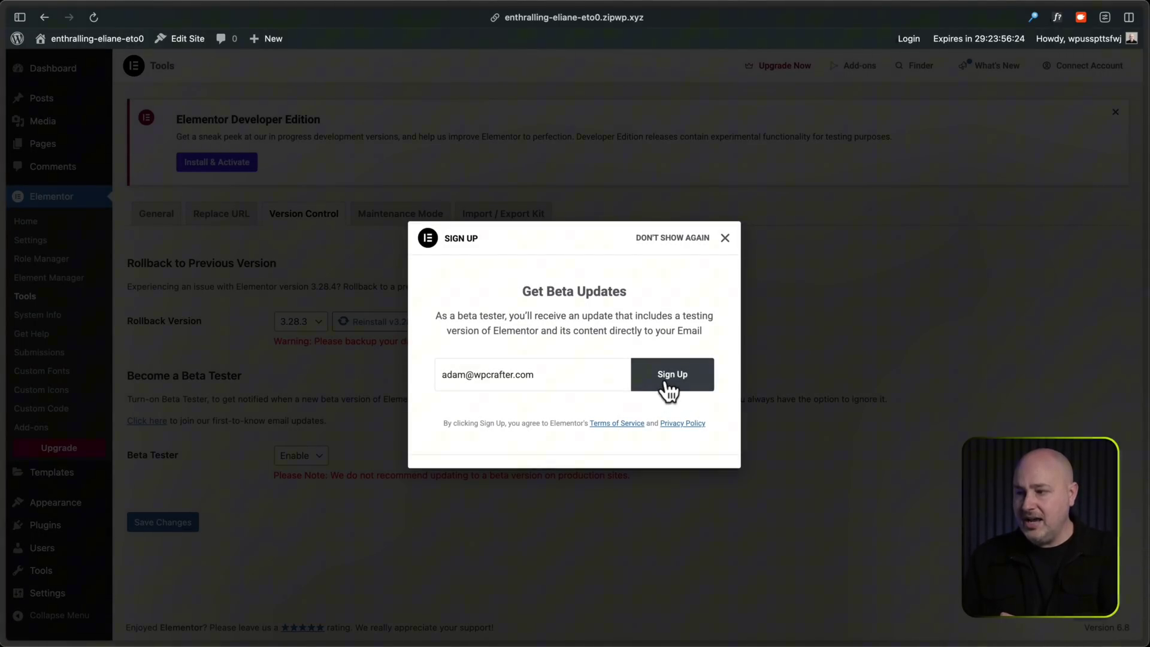
click(726, 238)
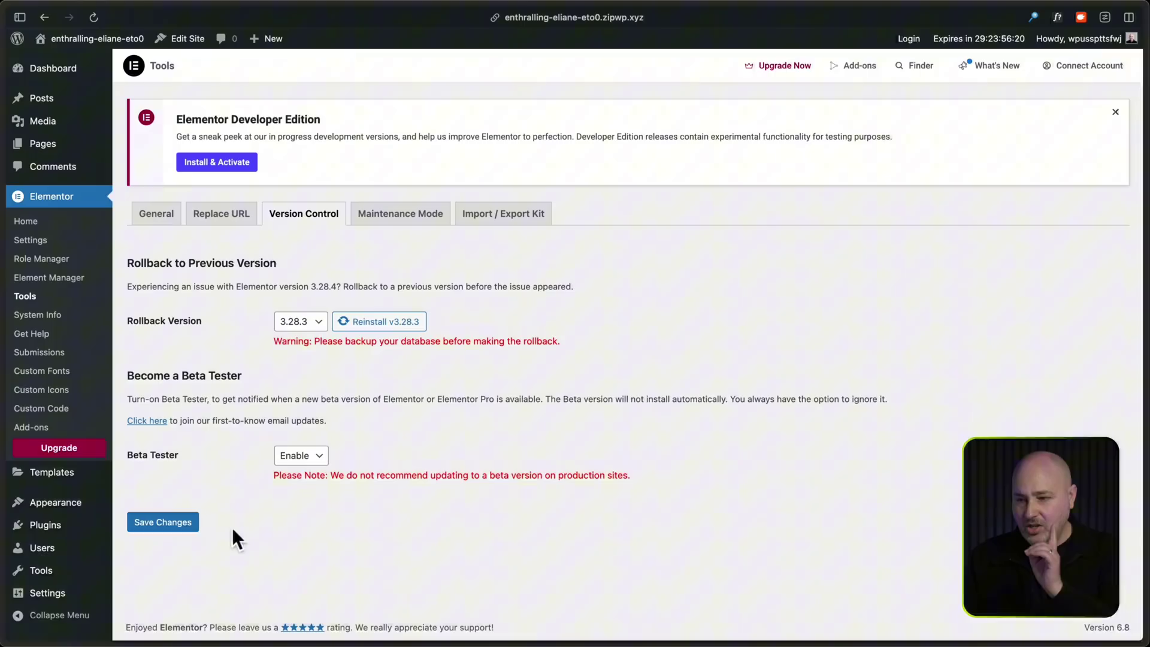
click(162, 531)
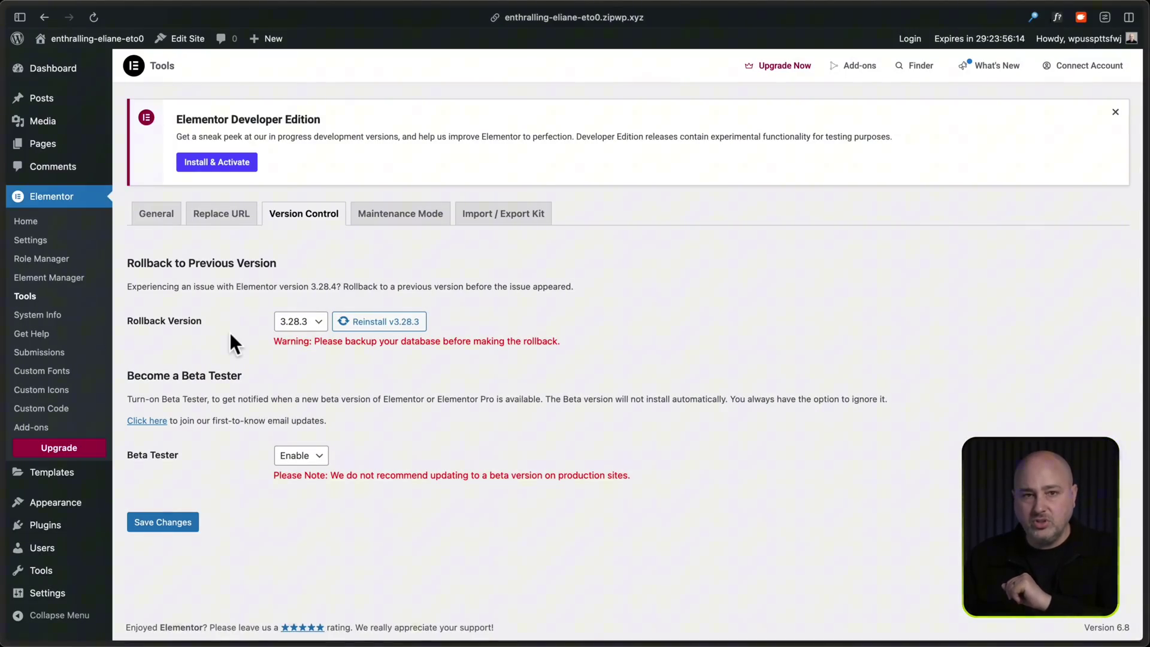
Step: Update all plugins from the Updates page to get Elementor 3.29.0-beta1, then dismiss the Developer Edition notice
mouse_move(70, 77)
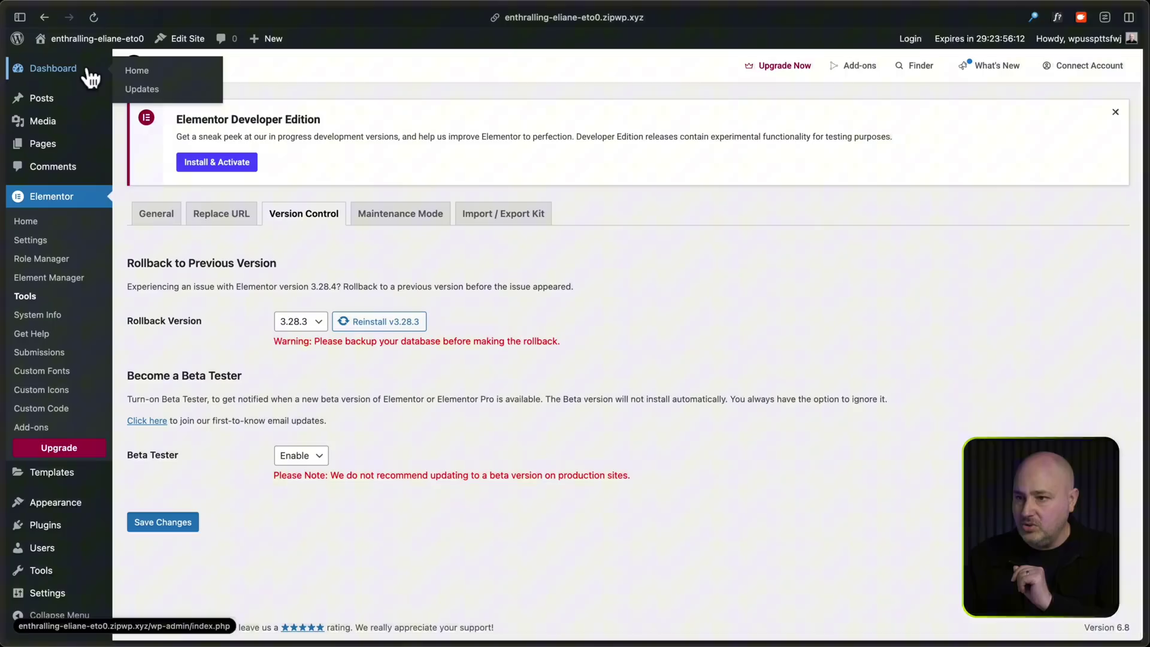
click(148, 95)
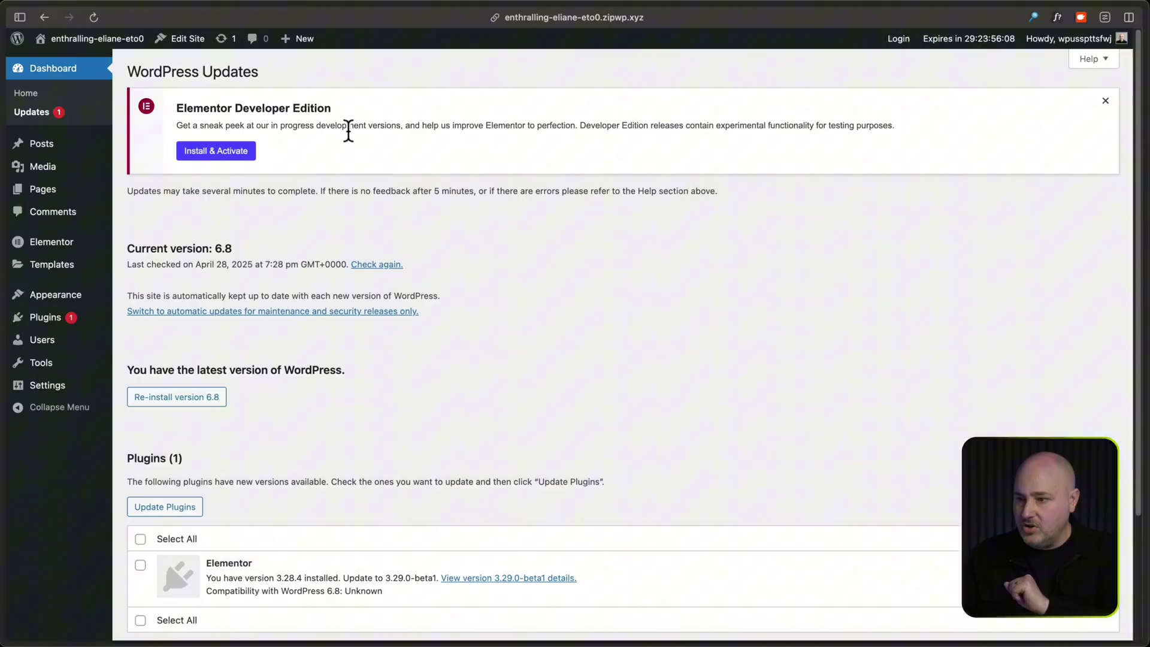
scroll(359, 198, down, 5)
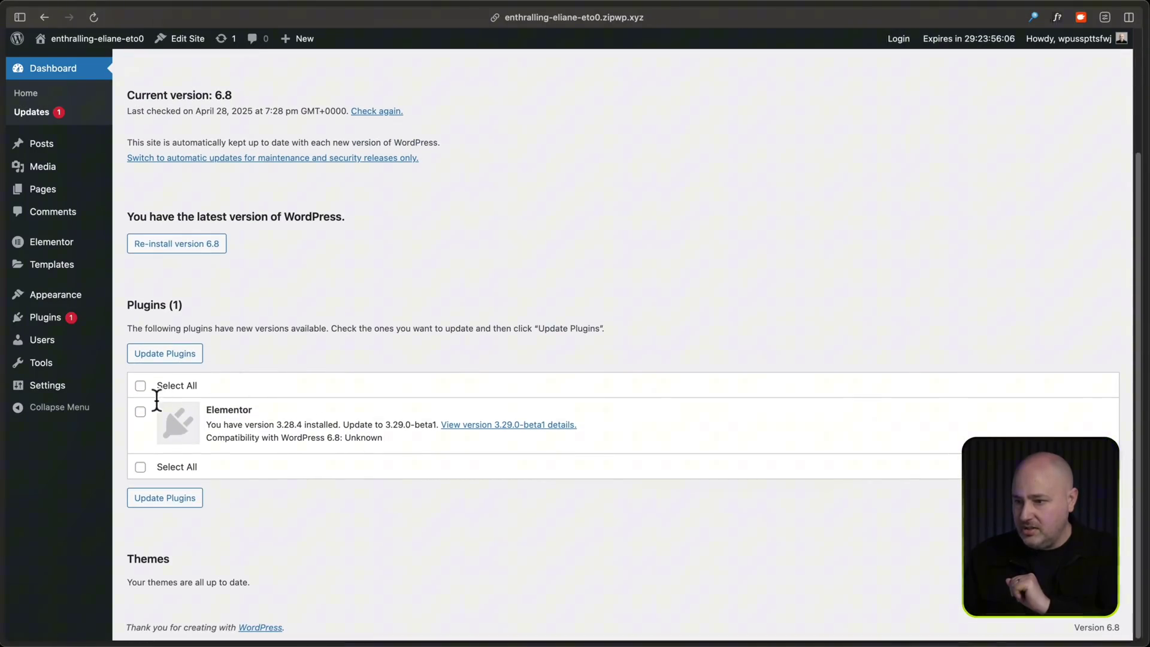
click(140, 385)
click(154, 358)
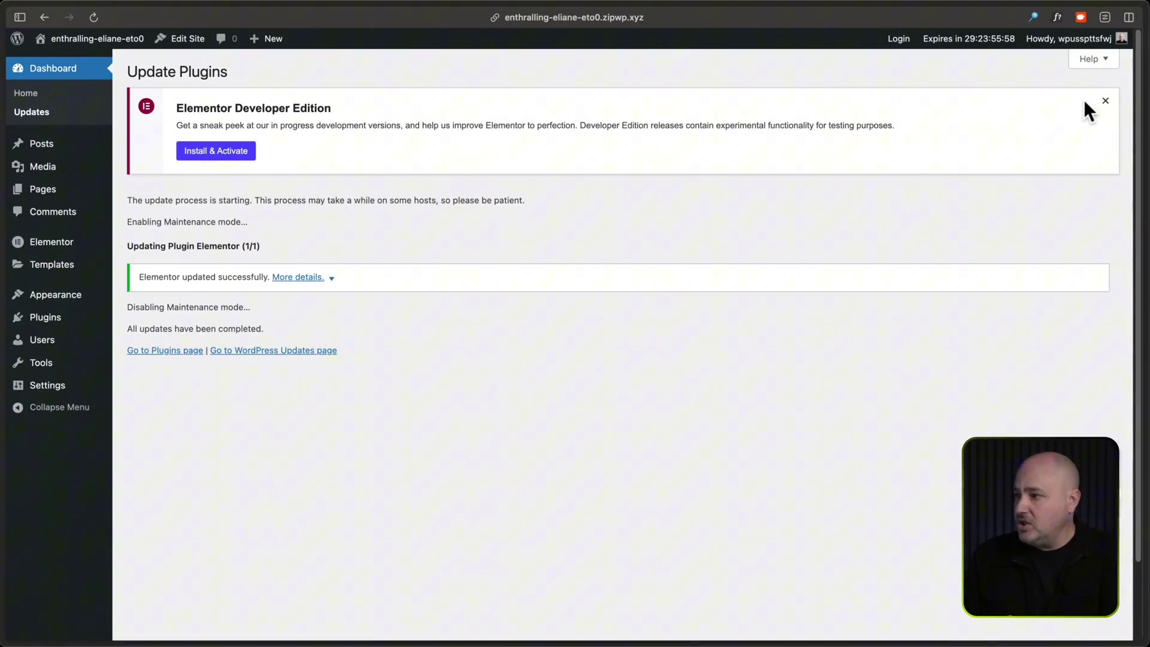
click(1105, 101)
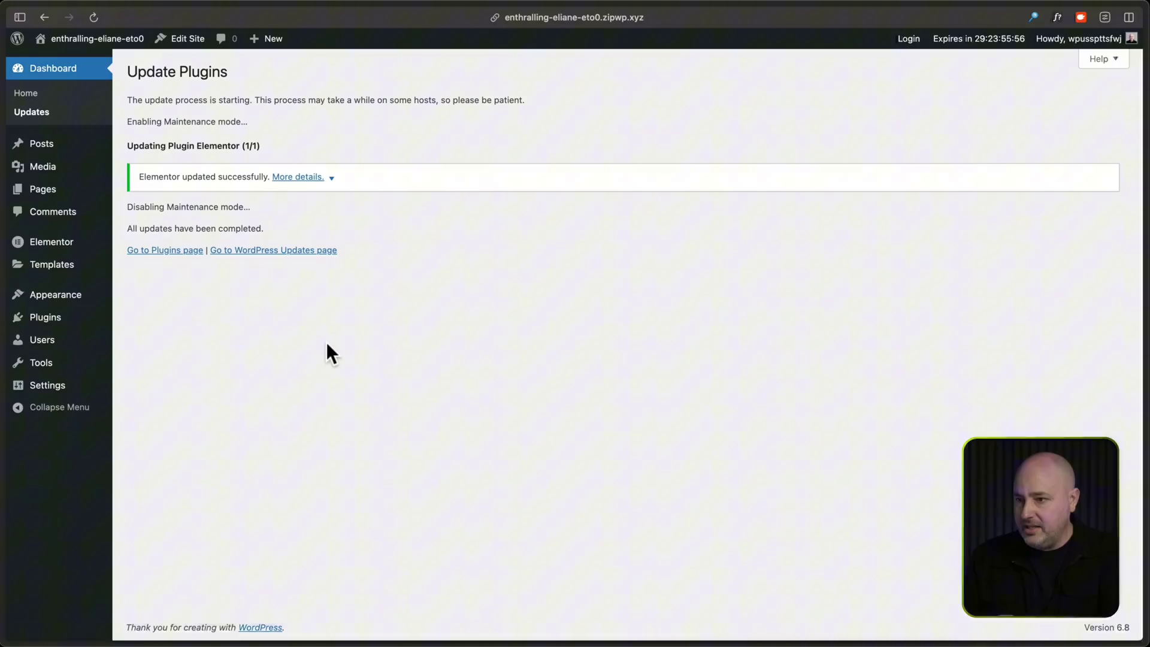
Step: Activate the new experience on the Editor V4 tab of Elementor Settings, acknowledging the alpha warning
click(61, 247)
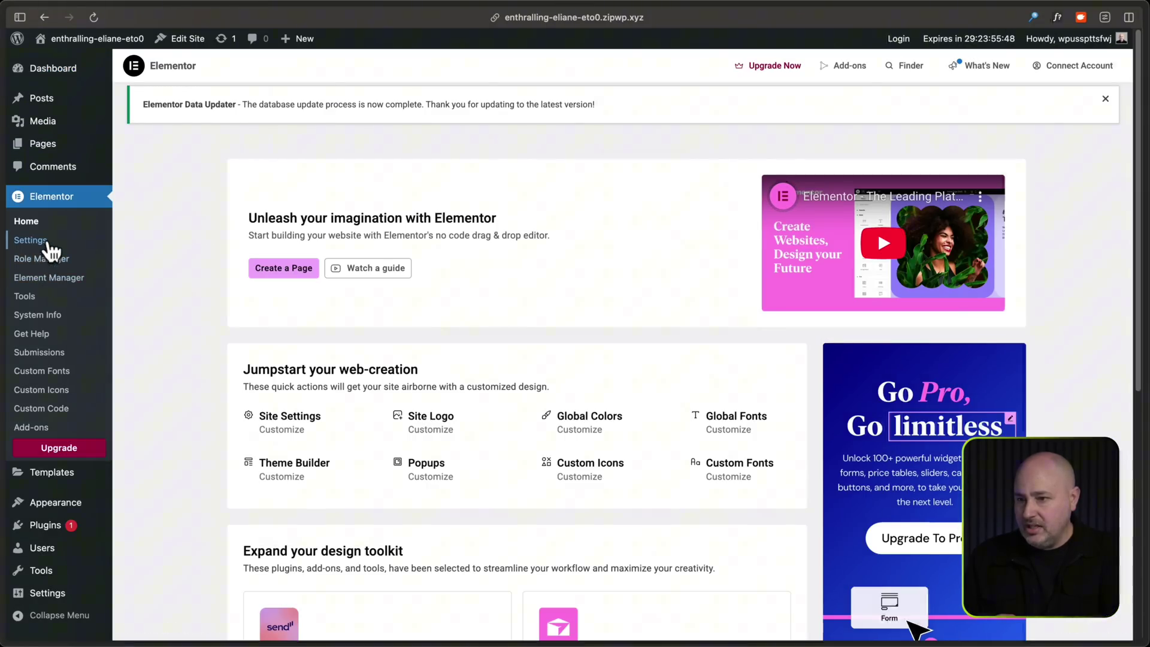
click(48, 241)
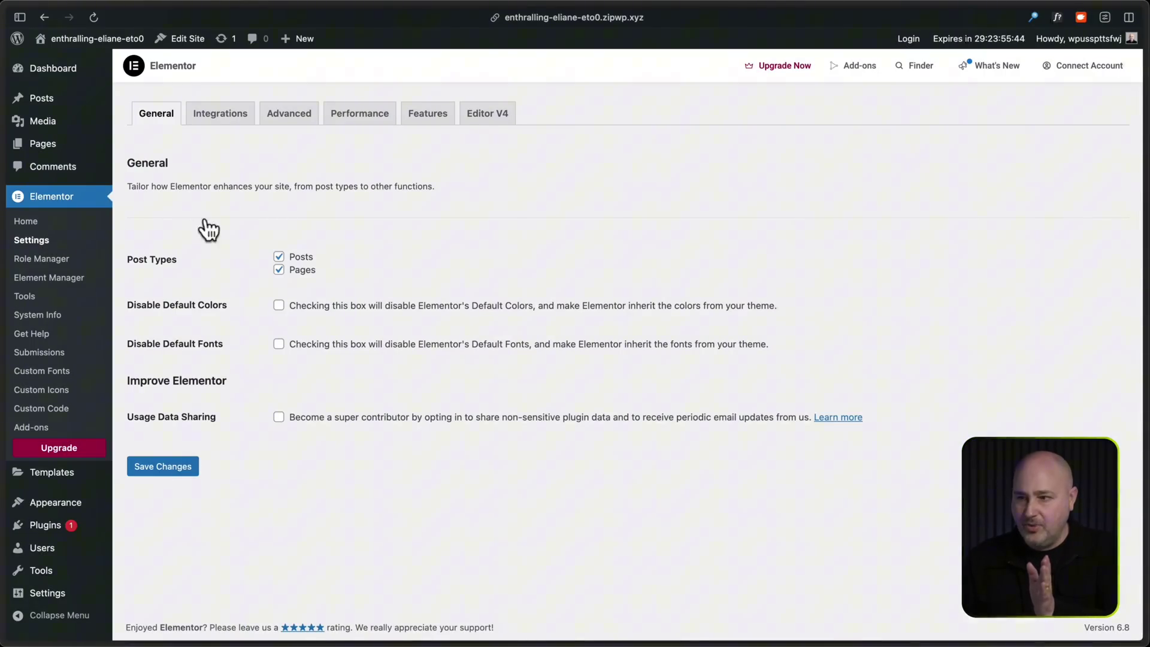
click(482, 126)
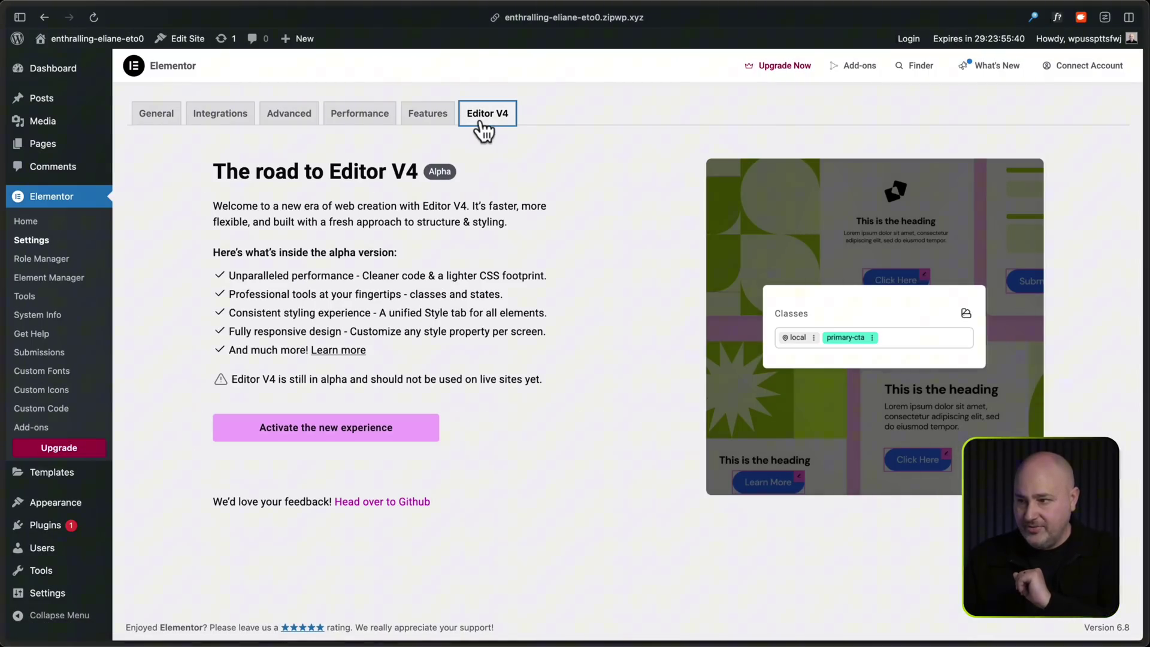
click(322, 428)
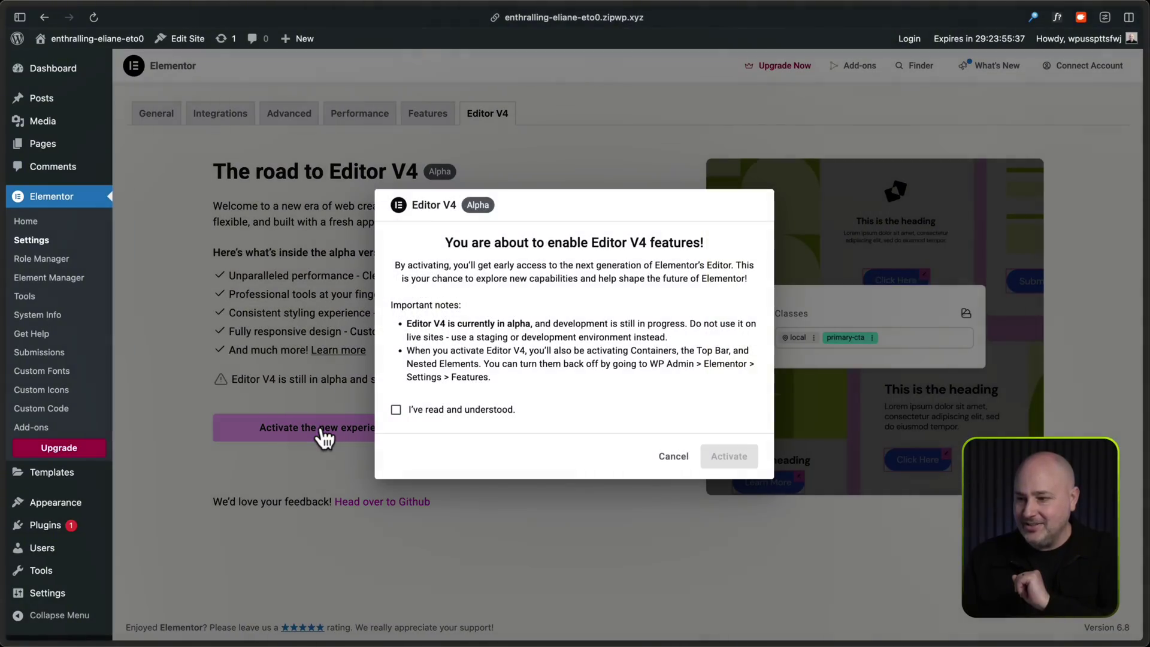
click(396, 410)
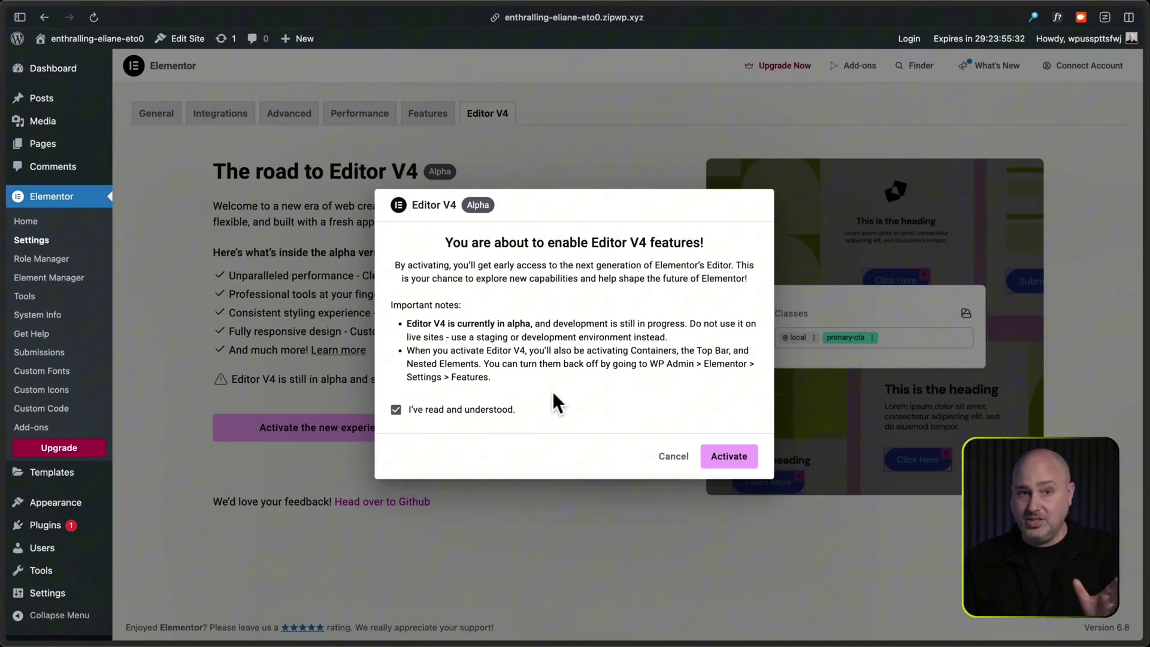
click(723, 458)
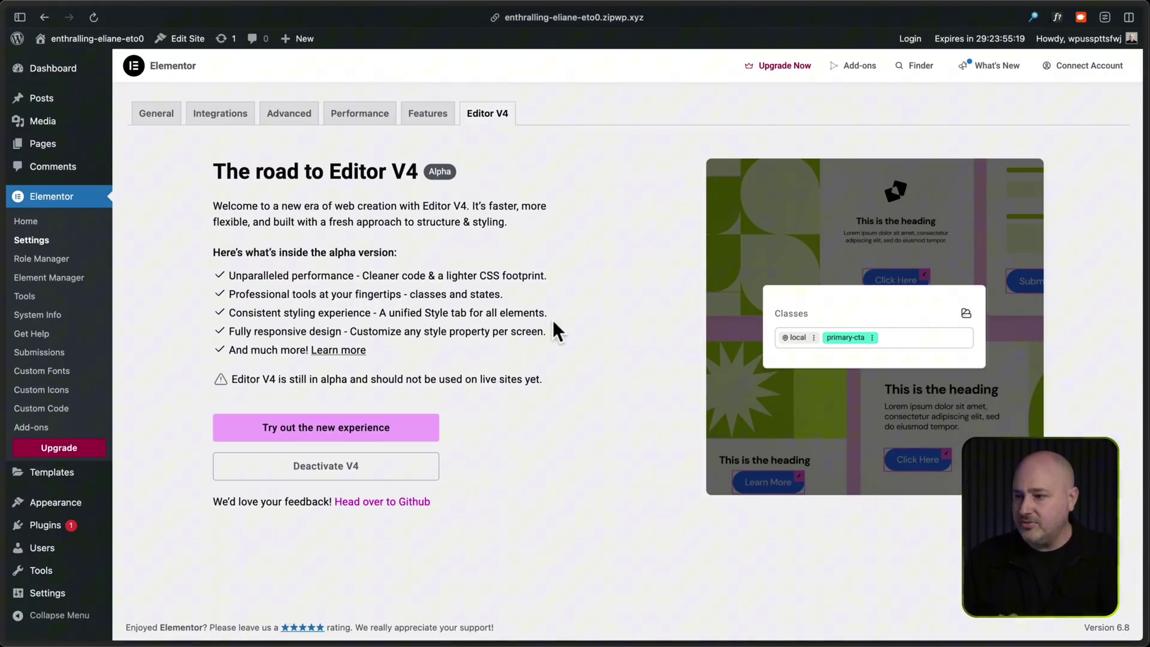
Step: Add a new blank page, skipping the welcome guide and pattern chooser, and launch Edit with Elementor
click(44, 151)
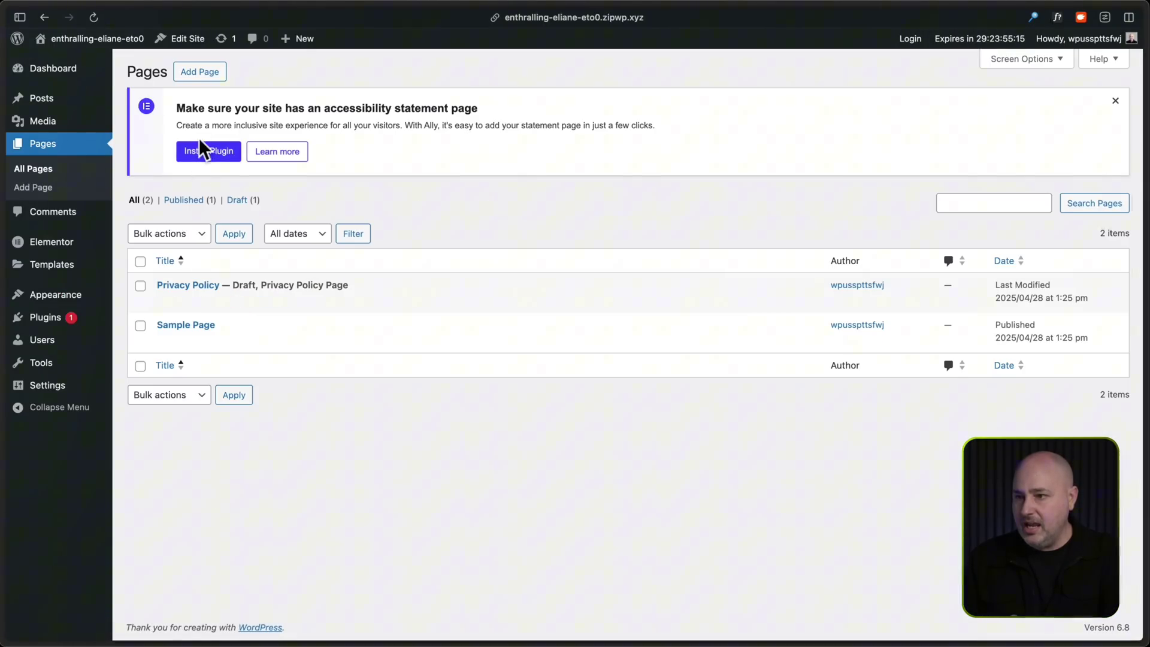
click(195, 73)
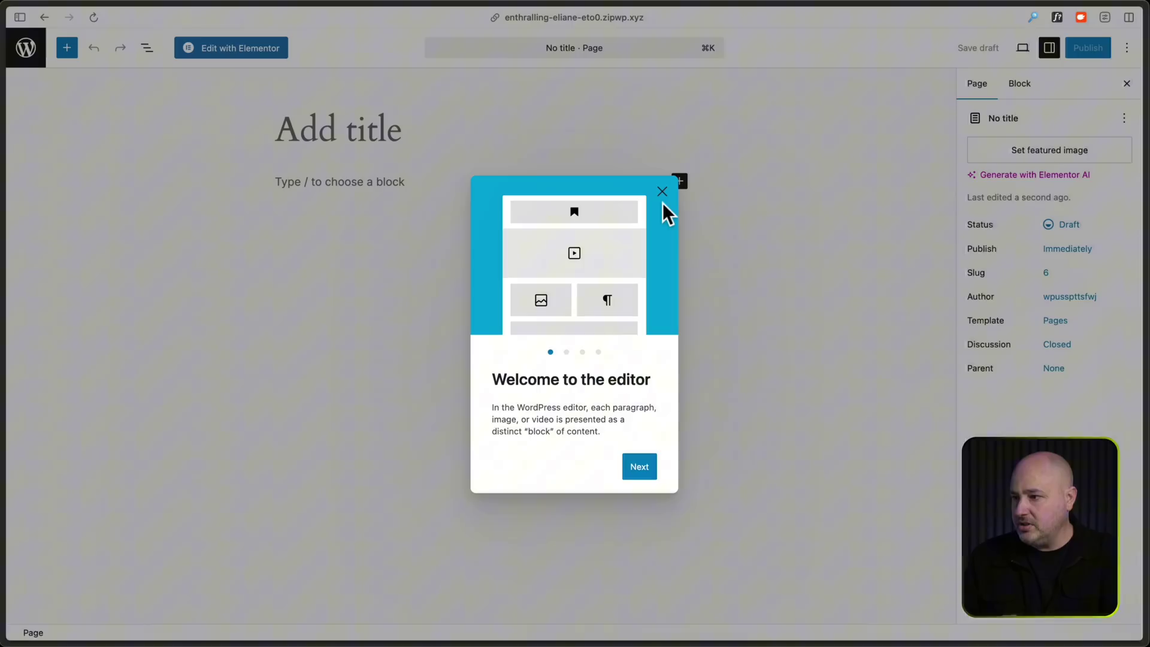
click(662, 192)
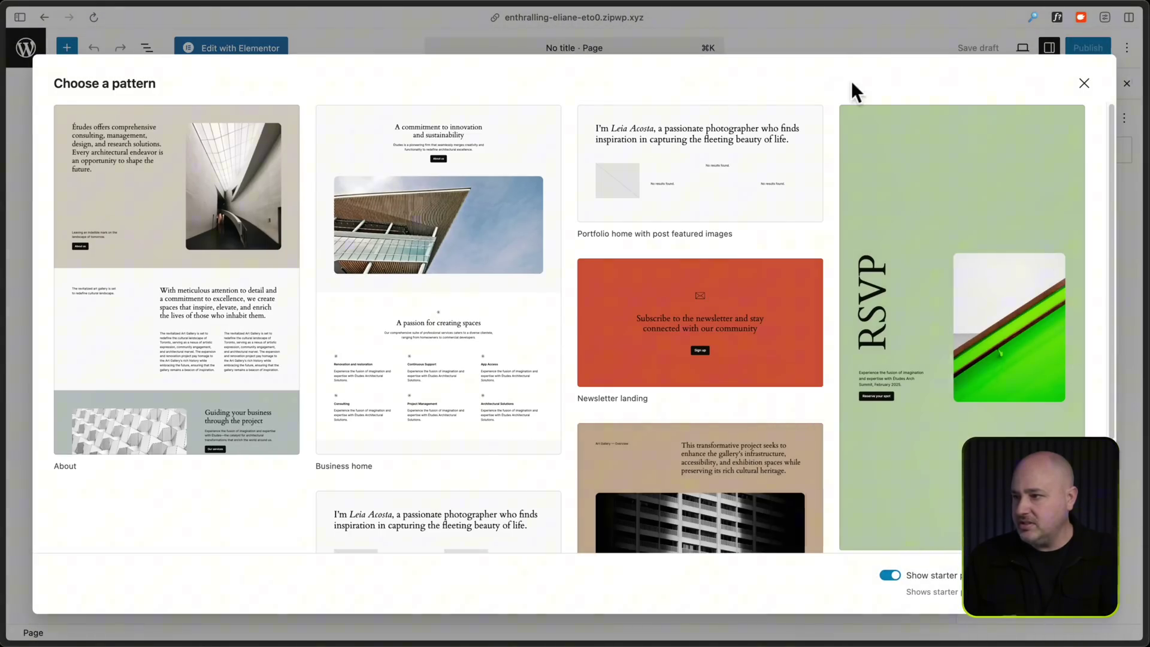
click(1083, 83)
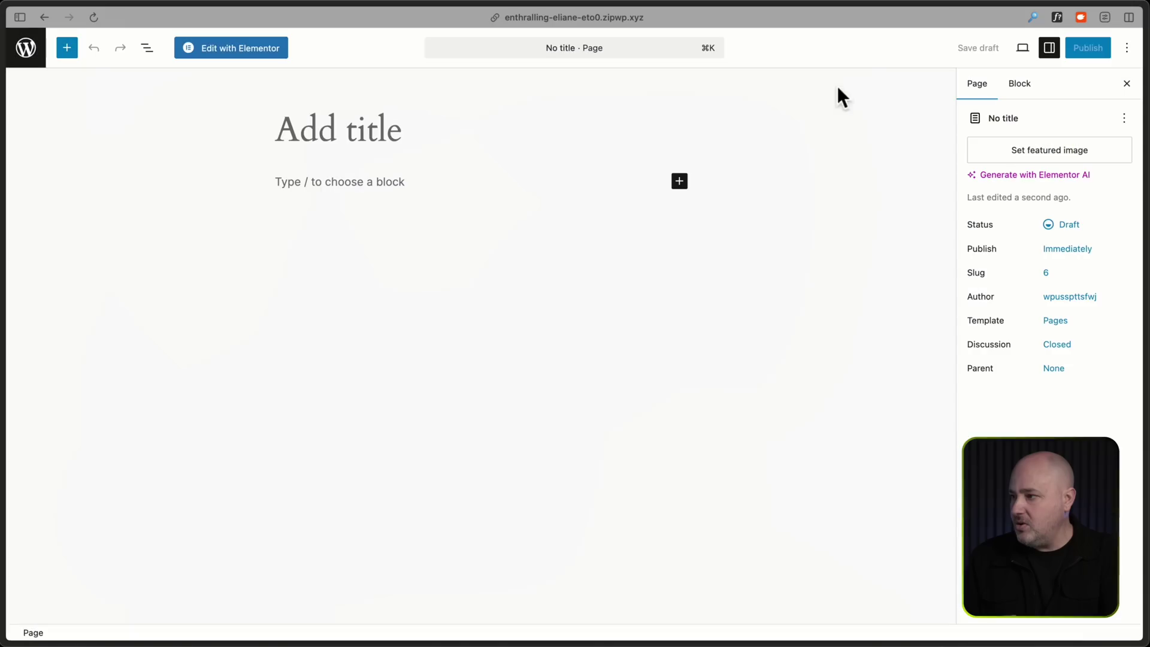
click(269, 50)
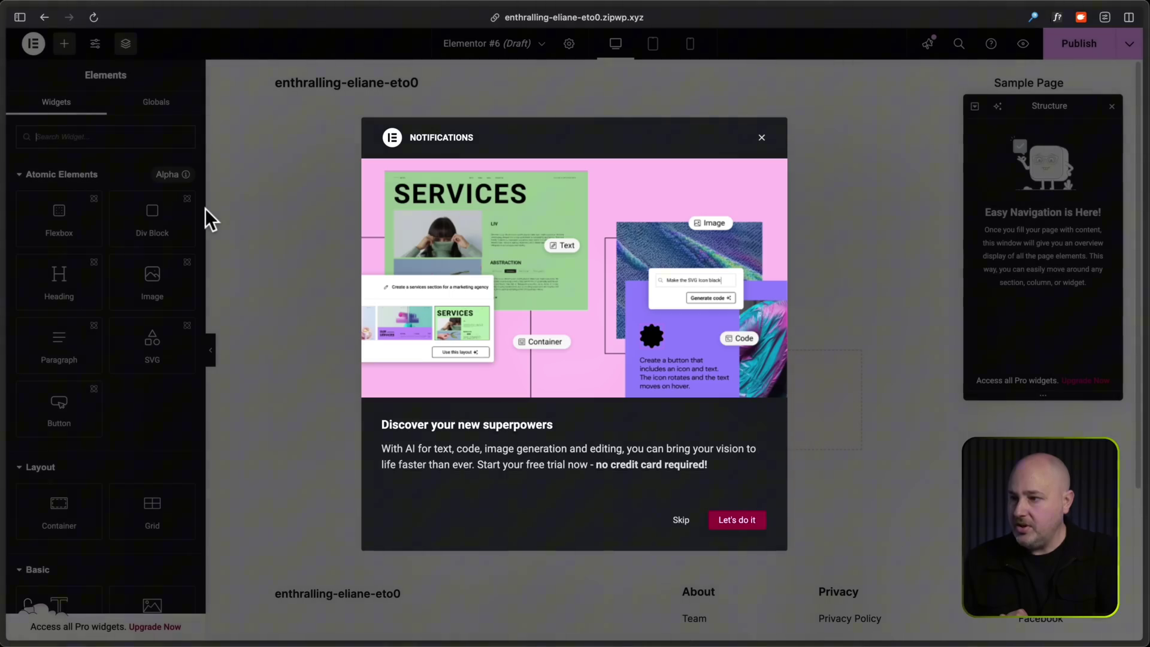
Step: Skip the Notifications announcement, view the Alpha info, and collapse then re-expand Atomic Elements
click(682, 520)
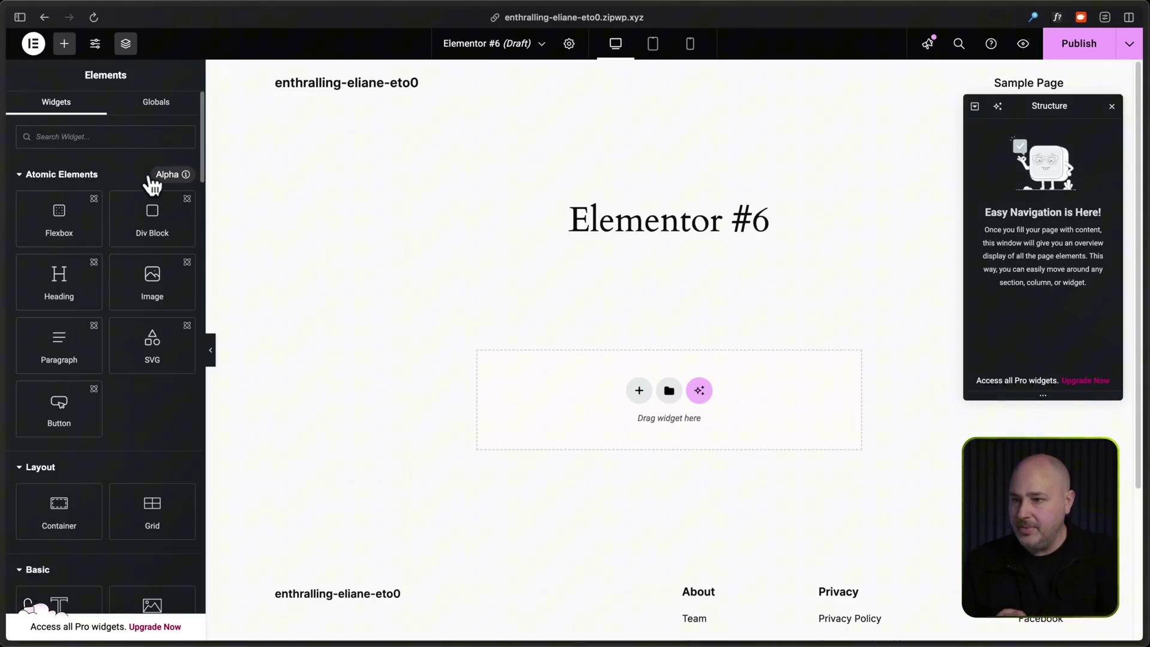
click(191, 173)
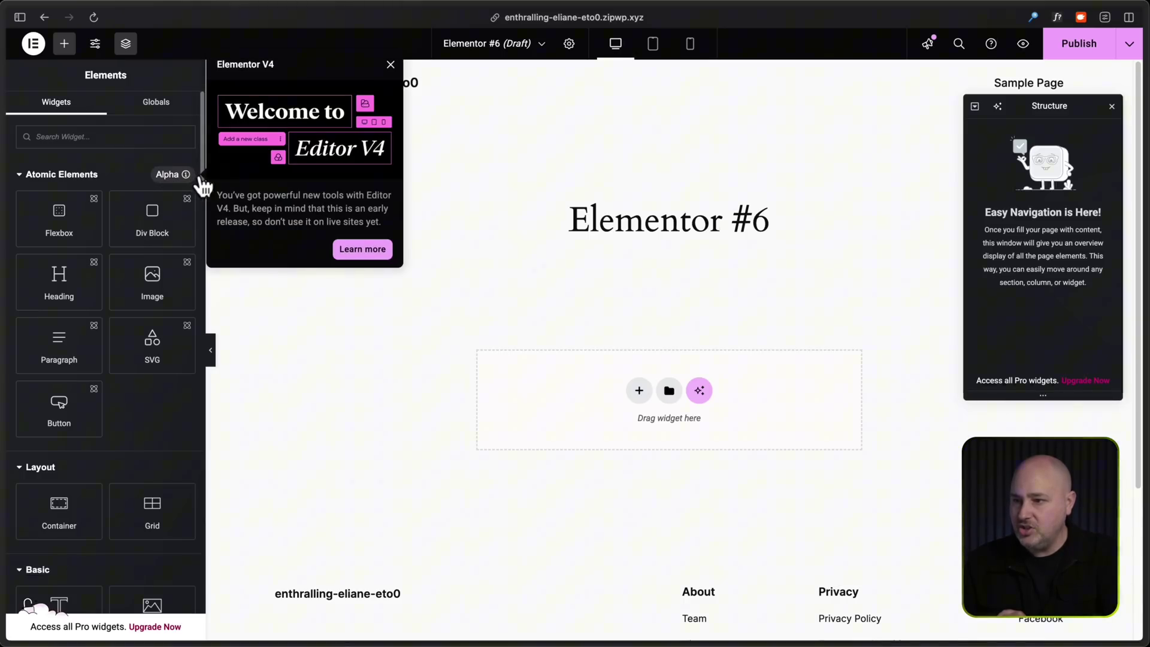
click(124, 181)
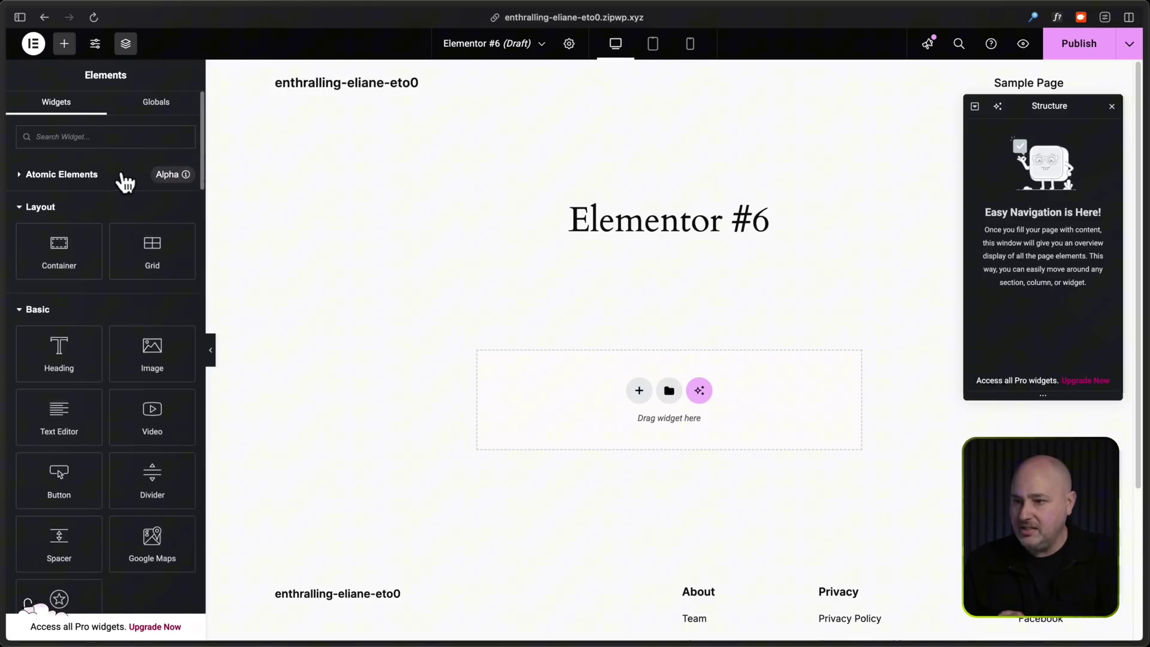
click(121, 179)
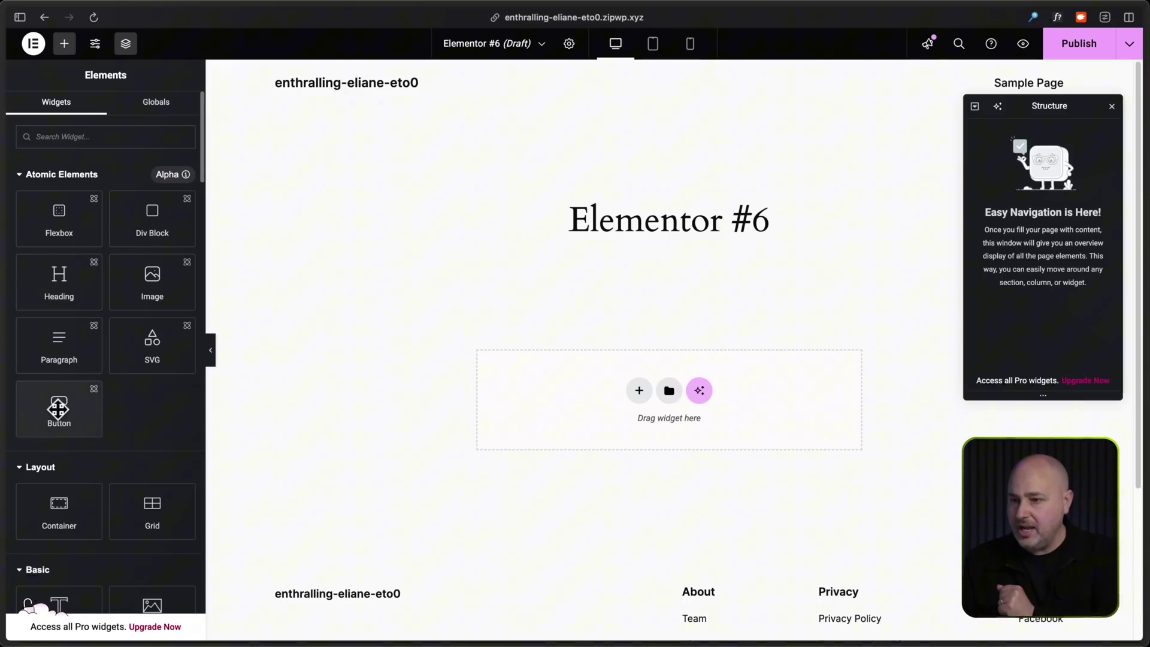
Step: Drop an atomic Button reading 'Click here' onto the page and show its Style settings
drag(59, 411, 512, 395)
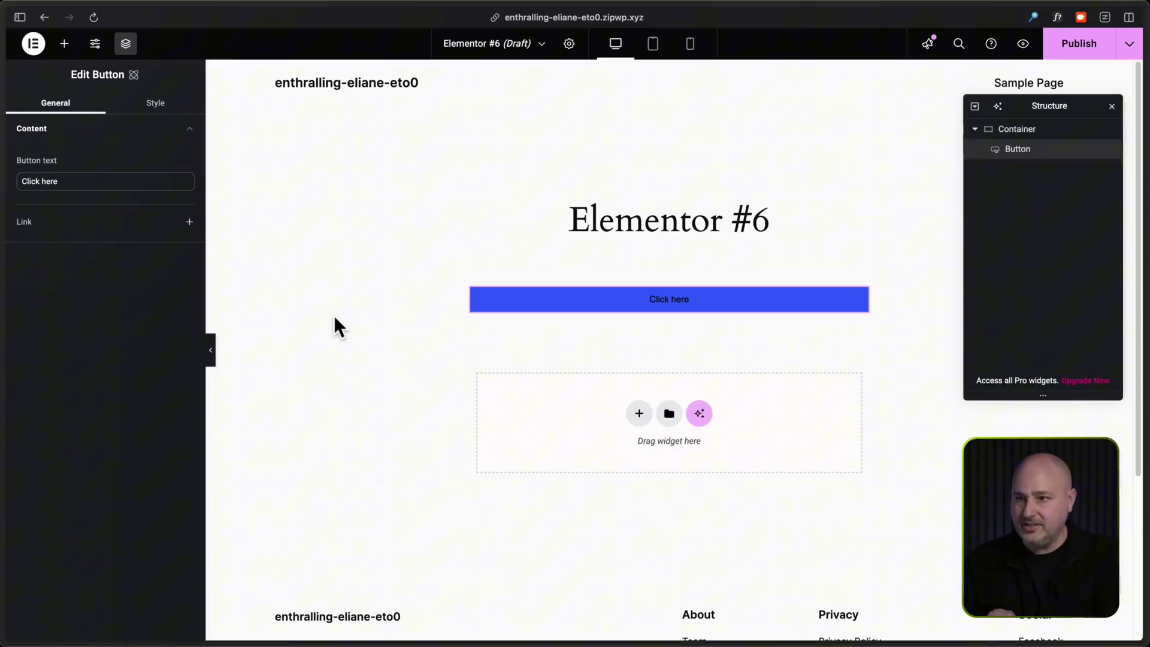
click(147, 113)
click(59, 112)
click(157, 111)
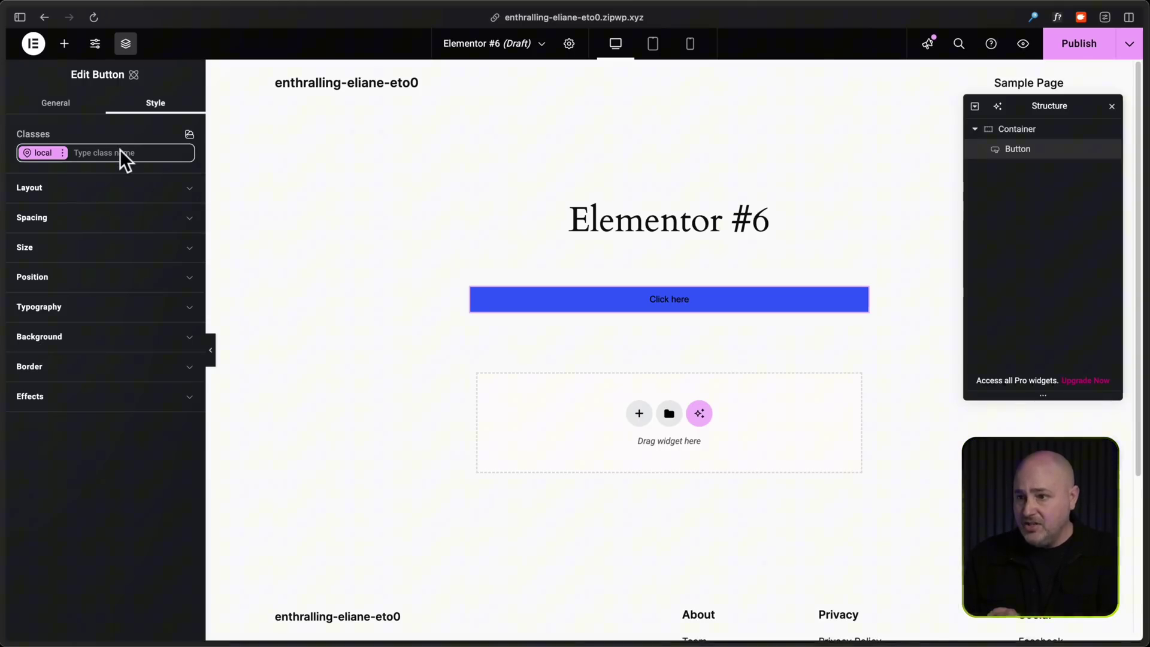
Step: Type btn-primary in the button's Classes field and create it as a new class
click(156, 154)
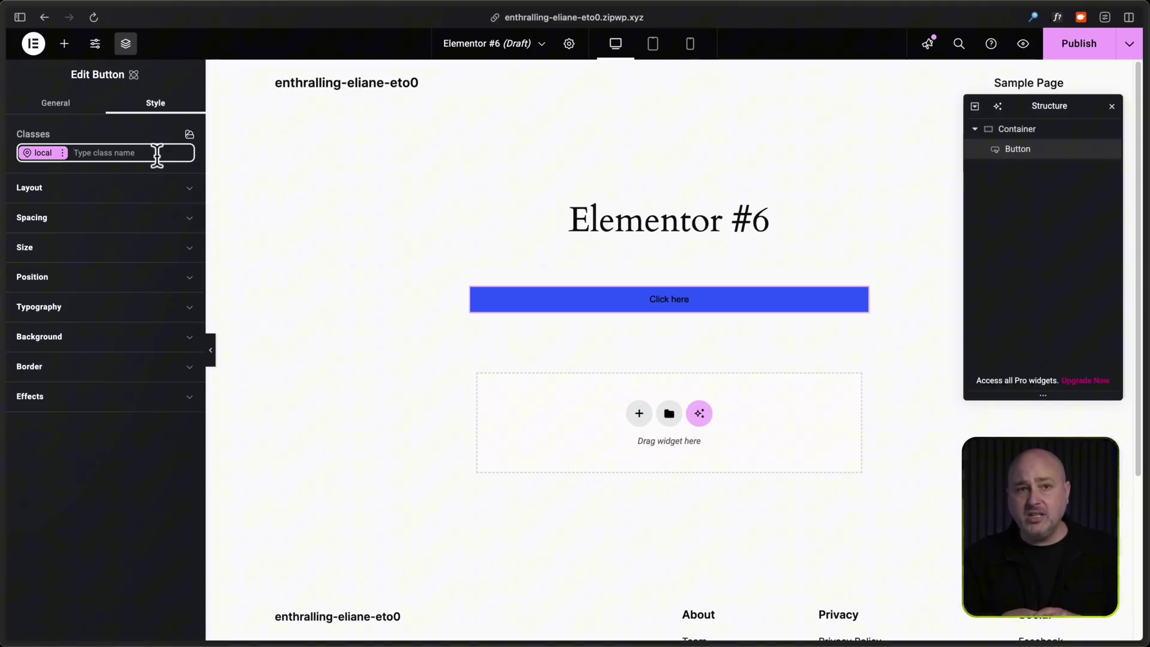
text(btn-primary)
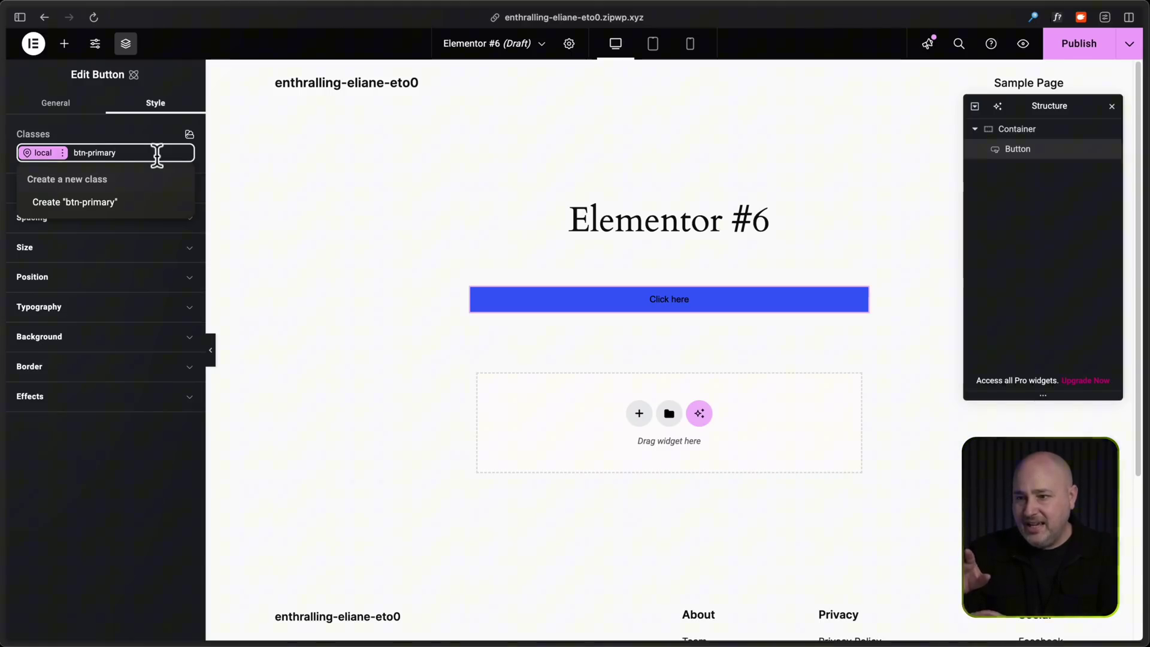
click(109, 213)
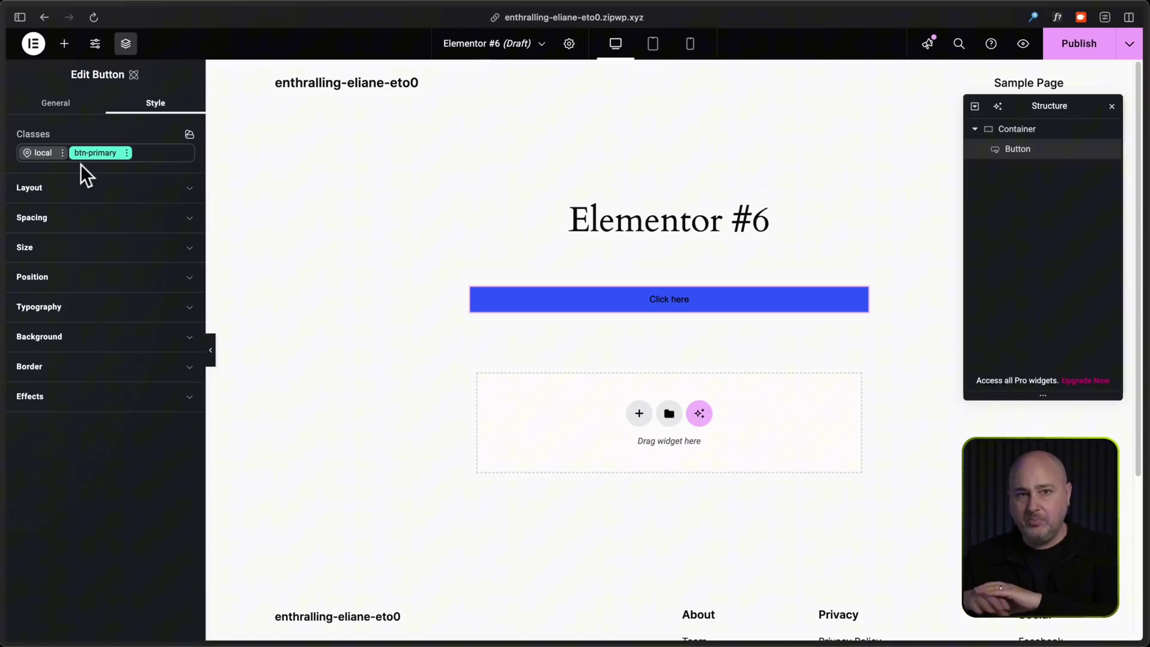
Step: Give btn-primary a light pink #f49f9f background, then drag a second Button widget below the first
click(37, 154)
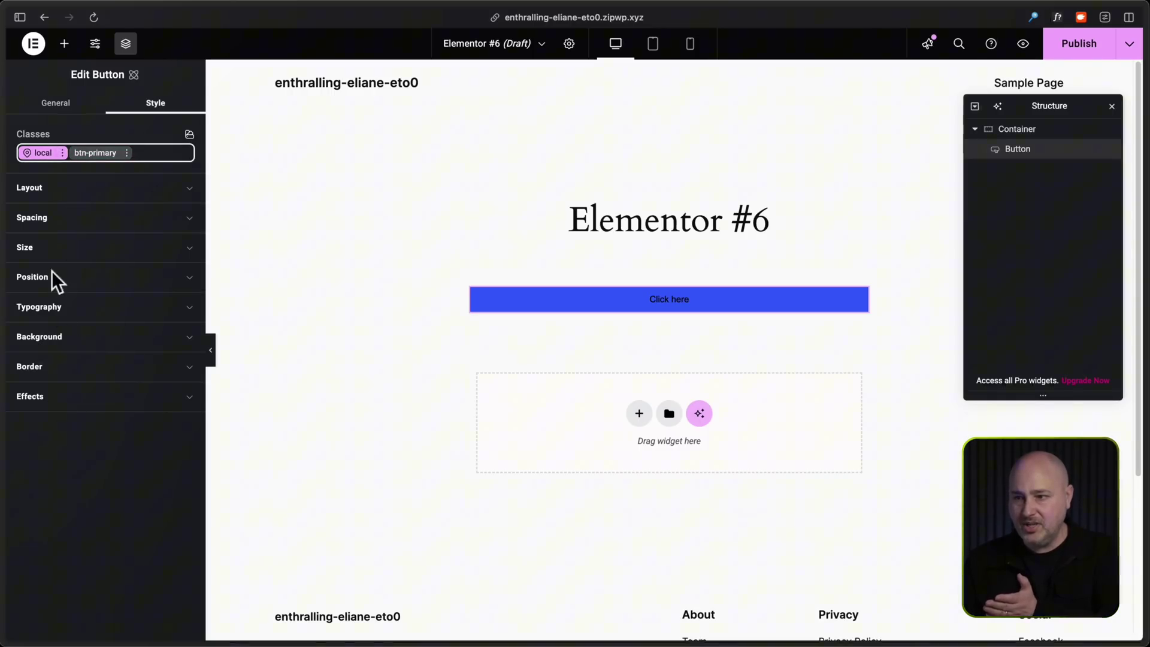
click(113, 155)
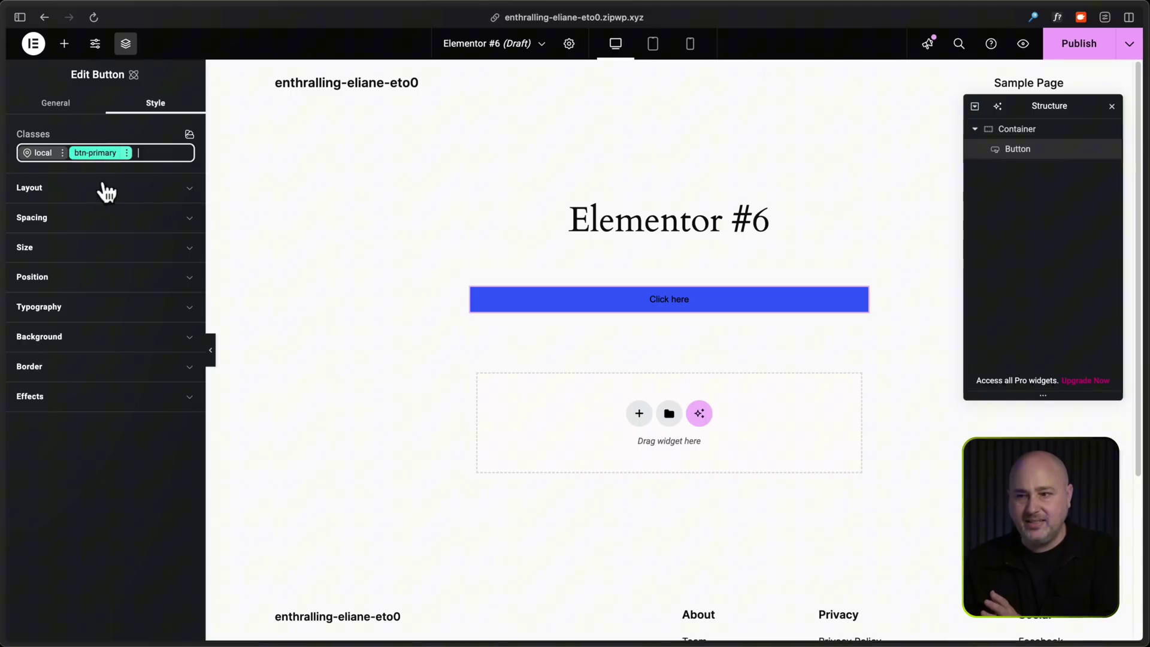
click(91, 338)
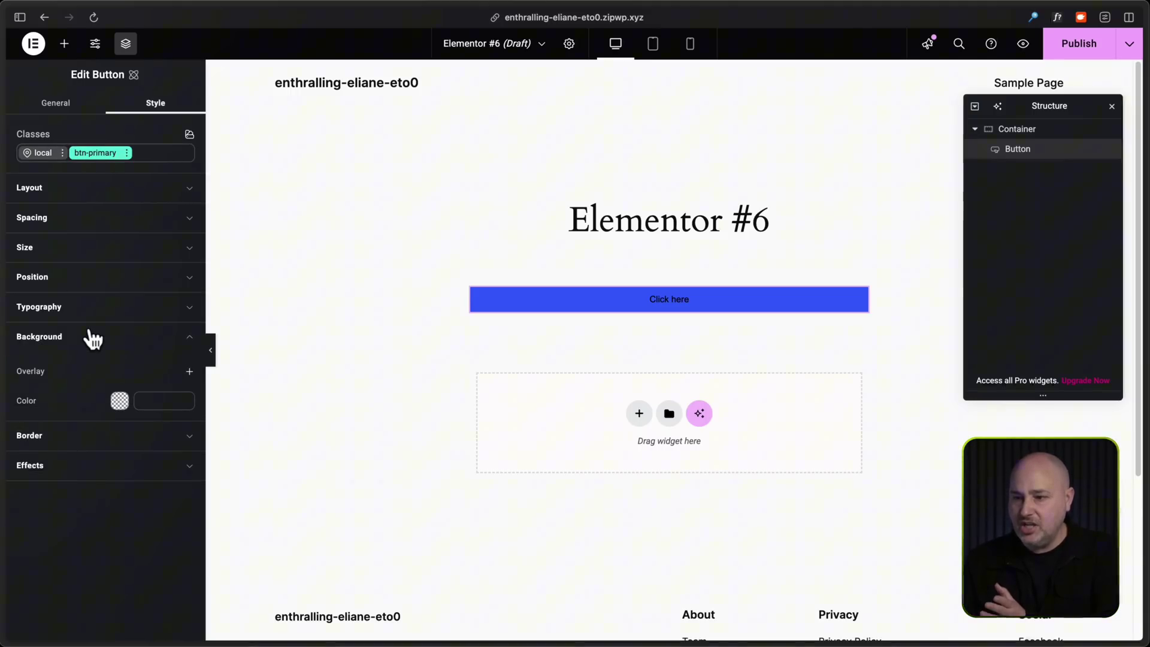
click(119, 401)
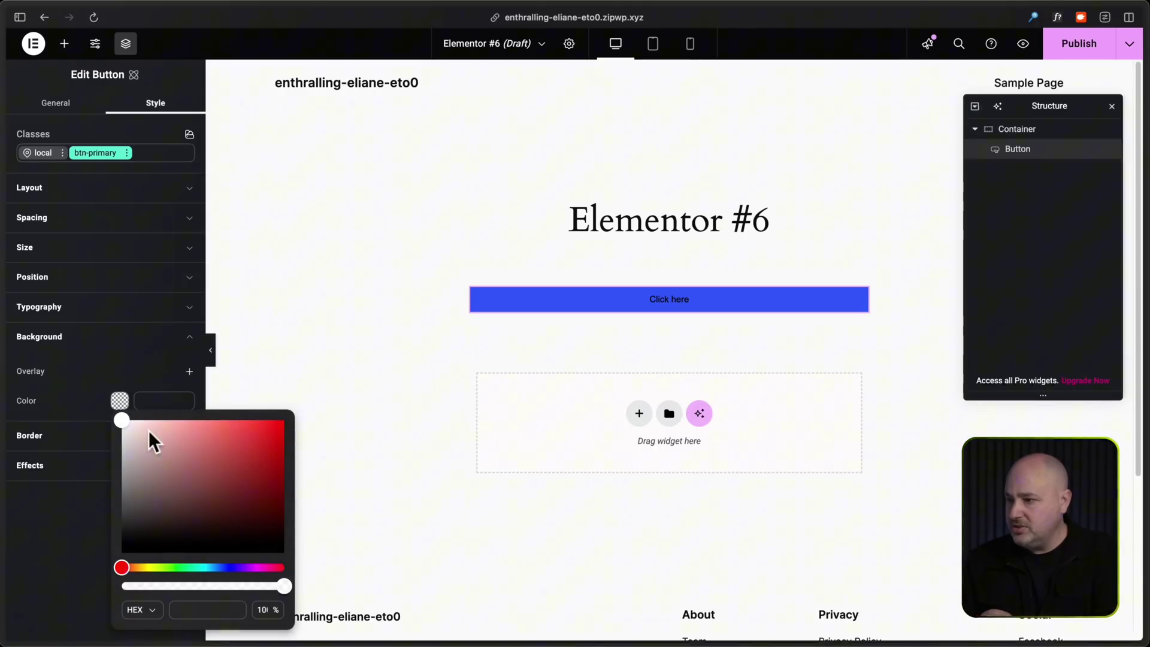
drag(189, 446, 178, 423)
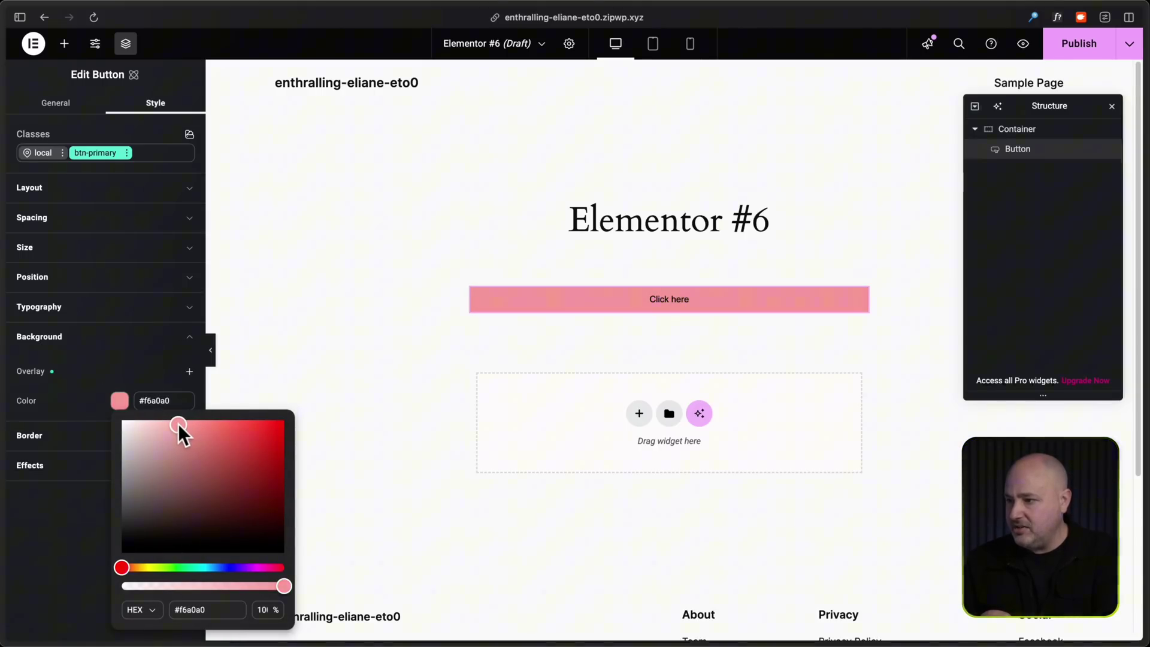
click(98, 147)
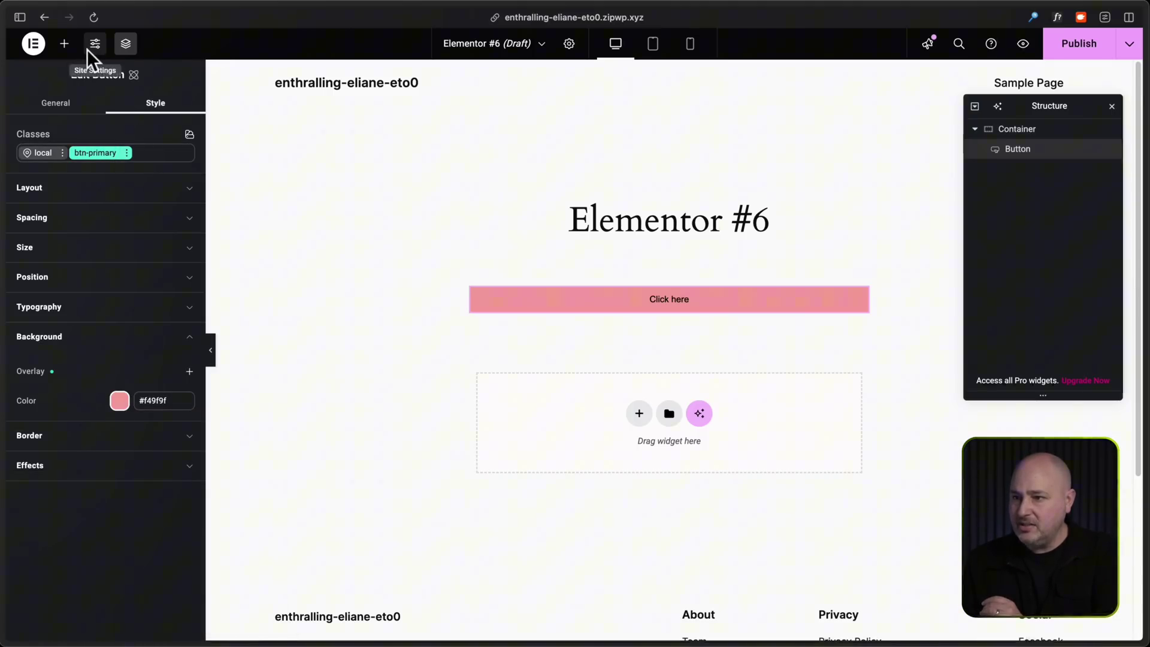
click(64, 43)
drag(64, 411, 580, 305)
Step: Apply the existing btn-primary class to the second Click here button
click(135, 108)
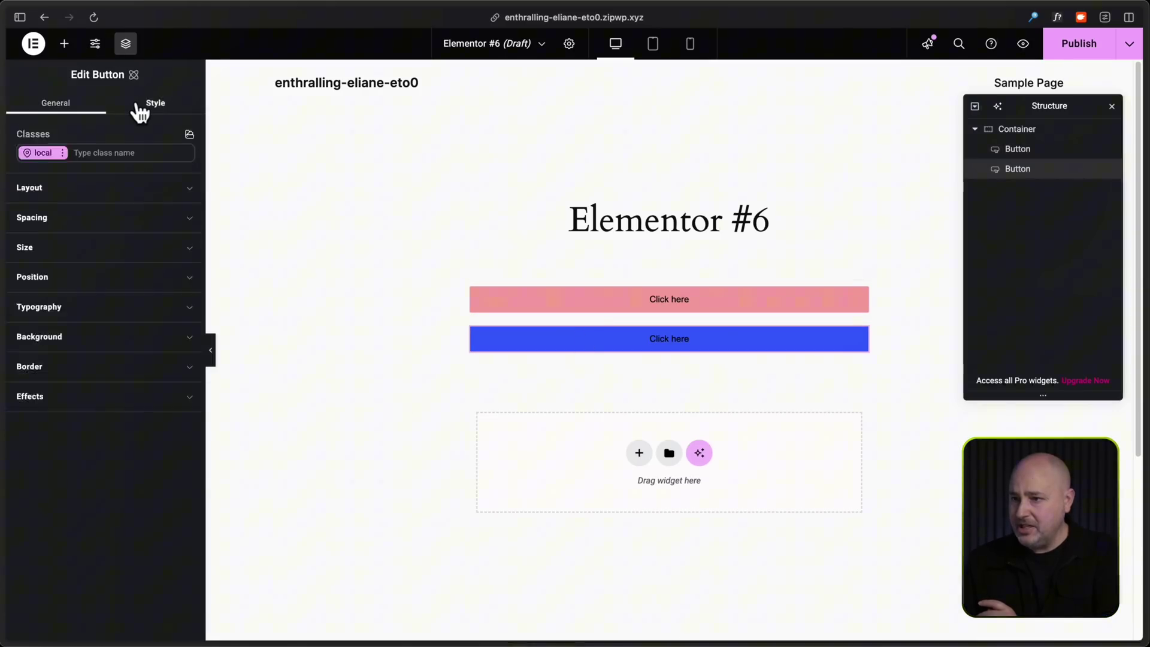
click(113, 153)
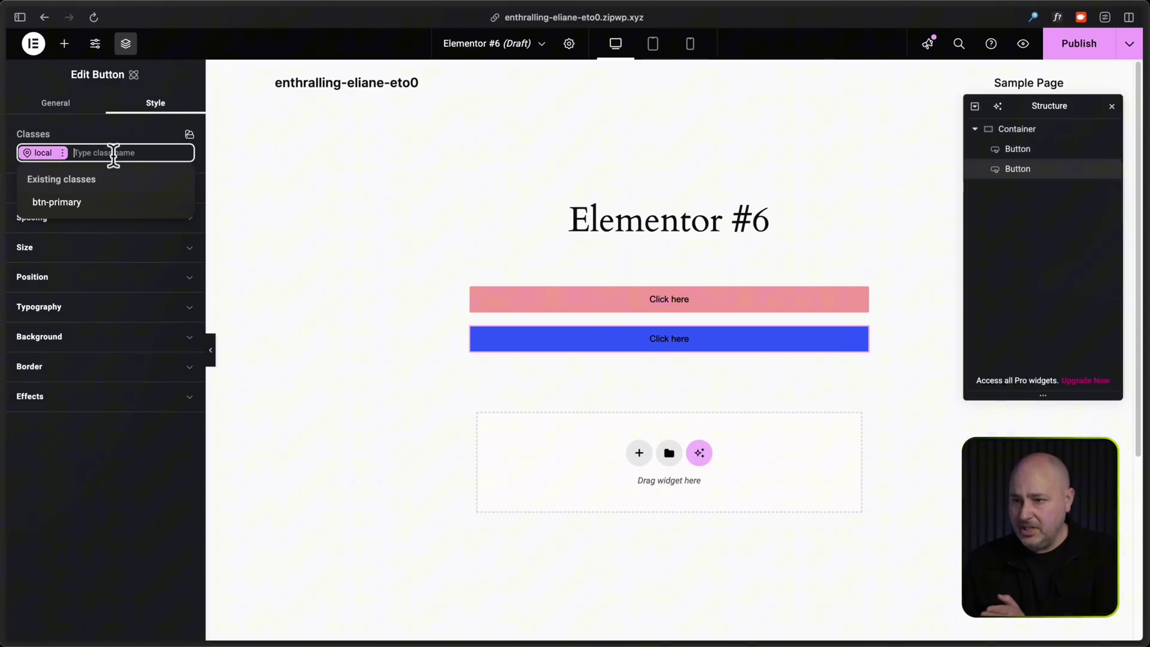
click(109, 203)
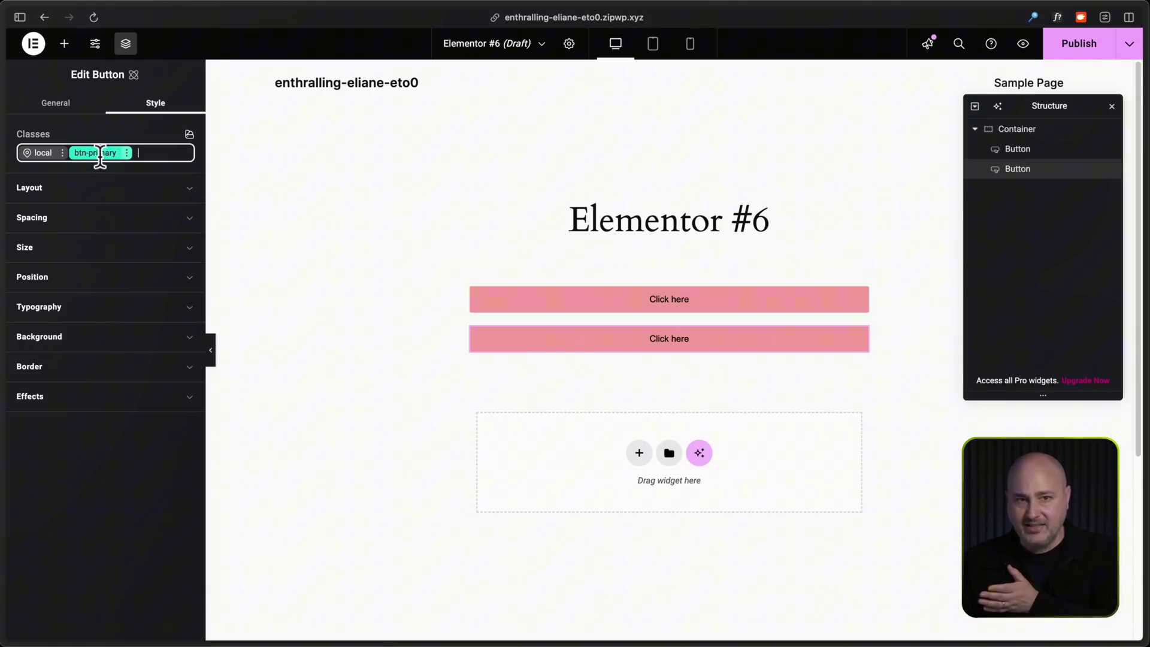
Step: Reselect the btn-primary chip and open its options menu listing Normal, Hover, Focus and Active states
click(107, 349)
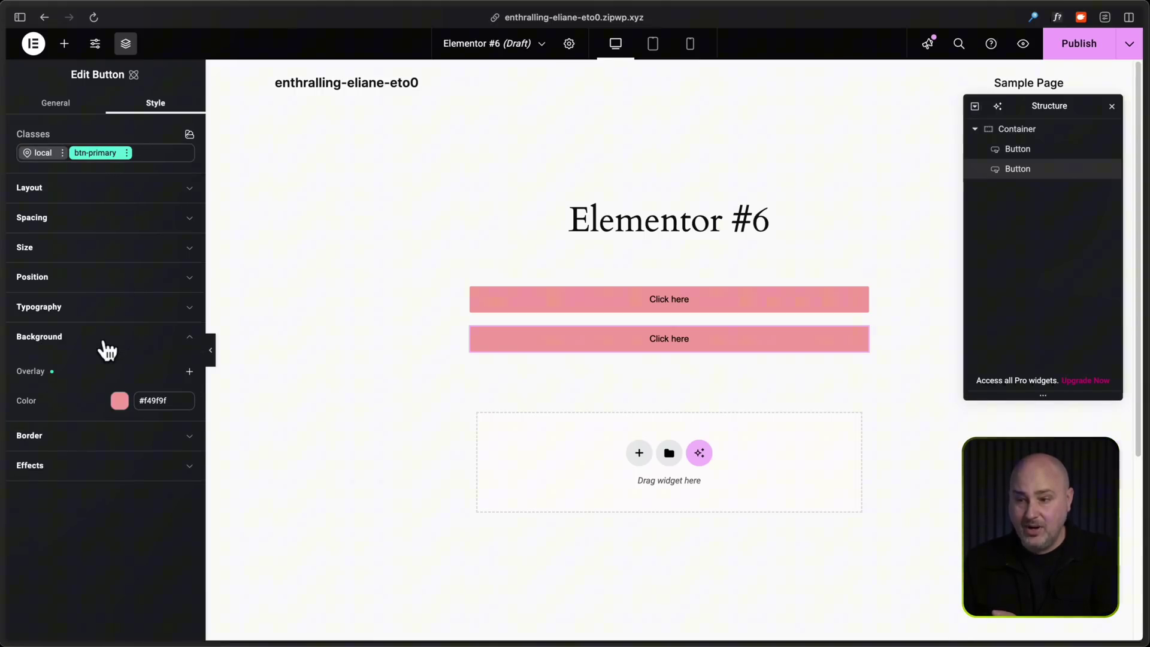
click(104, 349)
click(103, 350)
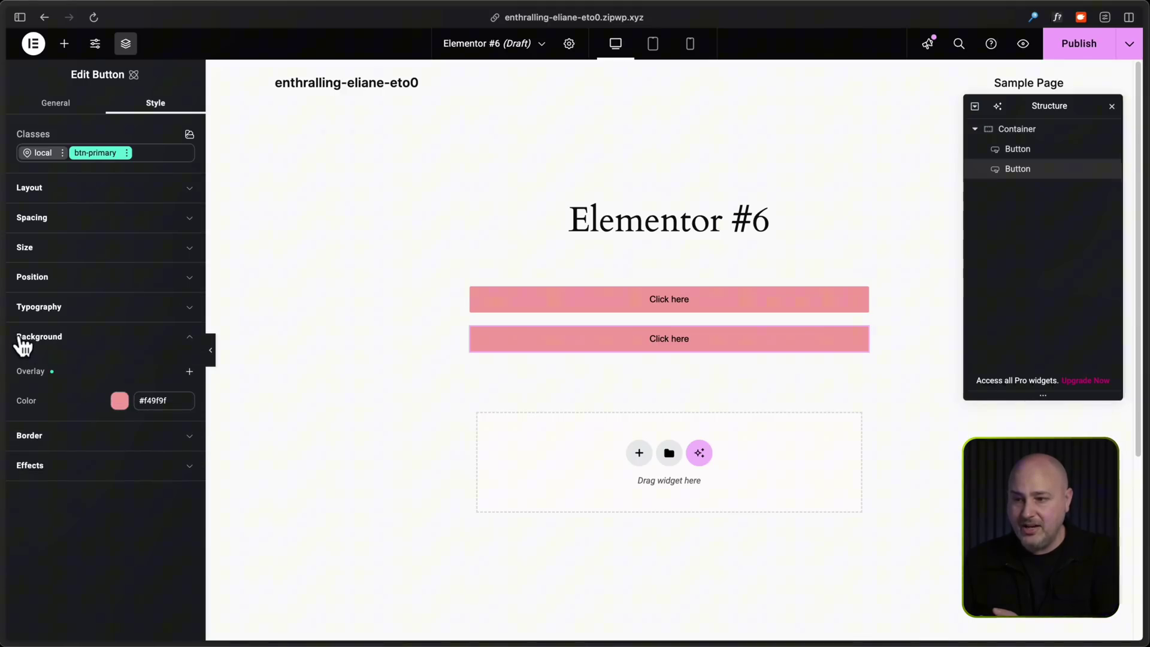
click(76, 346)
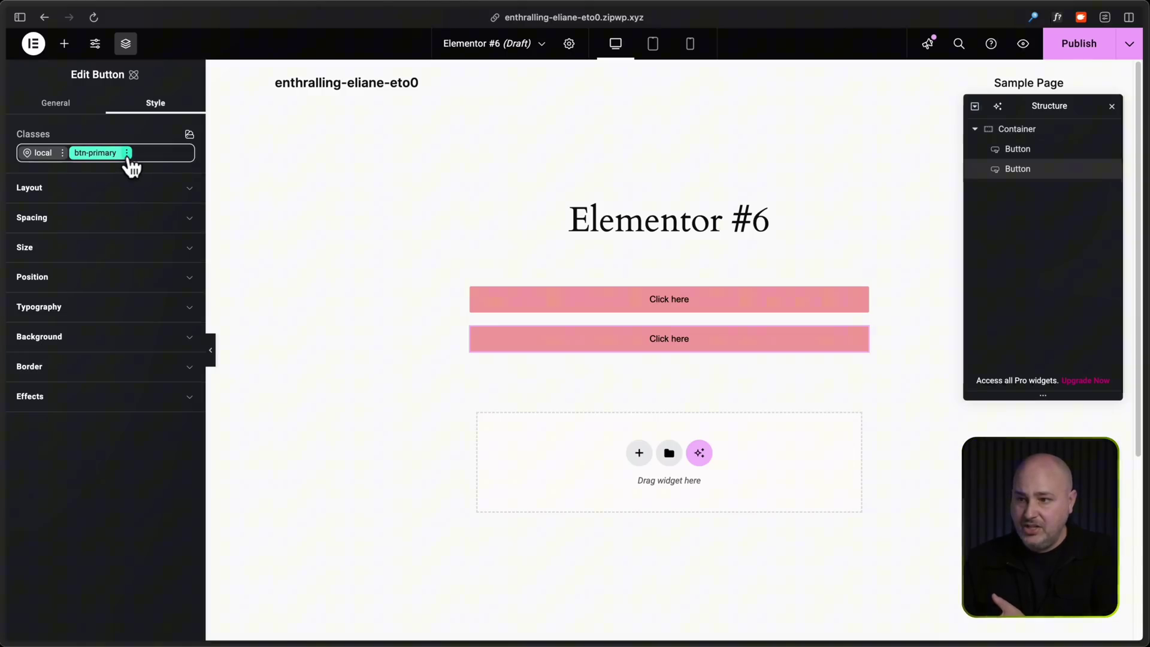
click(56, 155)
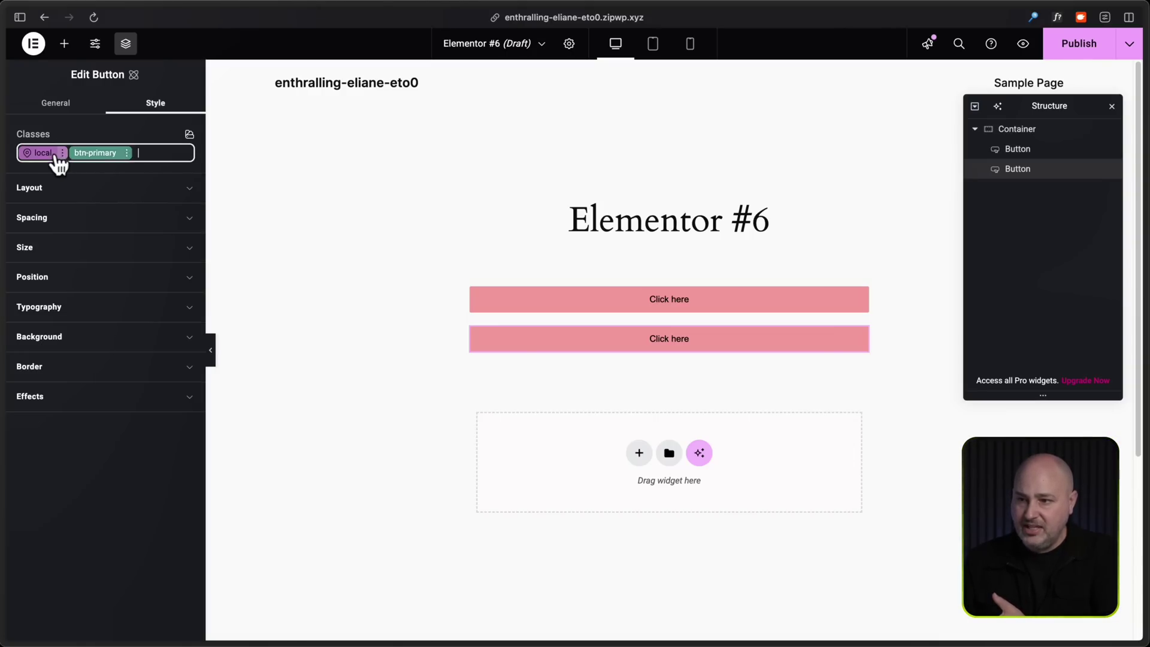
click(102, 154)
click(127, 153)
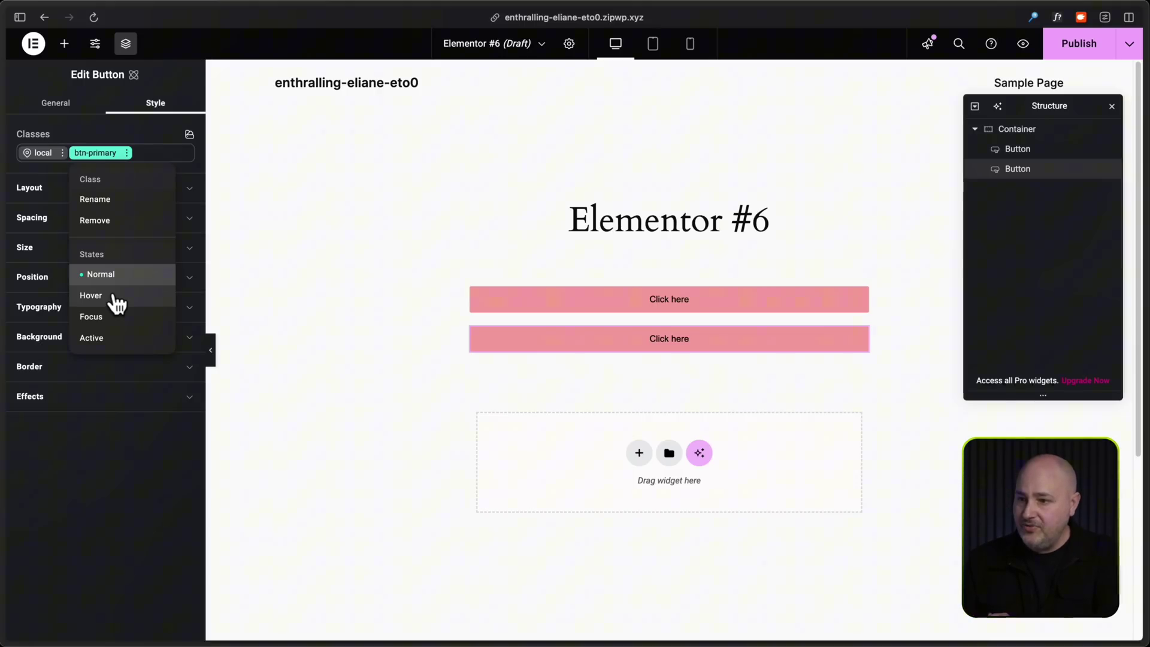
Step: Set btn-primary's Hover state background colour to cyan #27d9e3
click(91, 295)
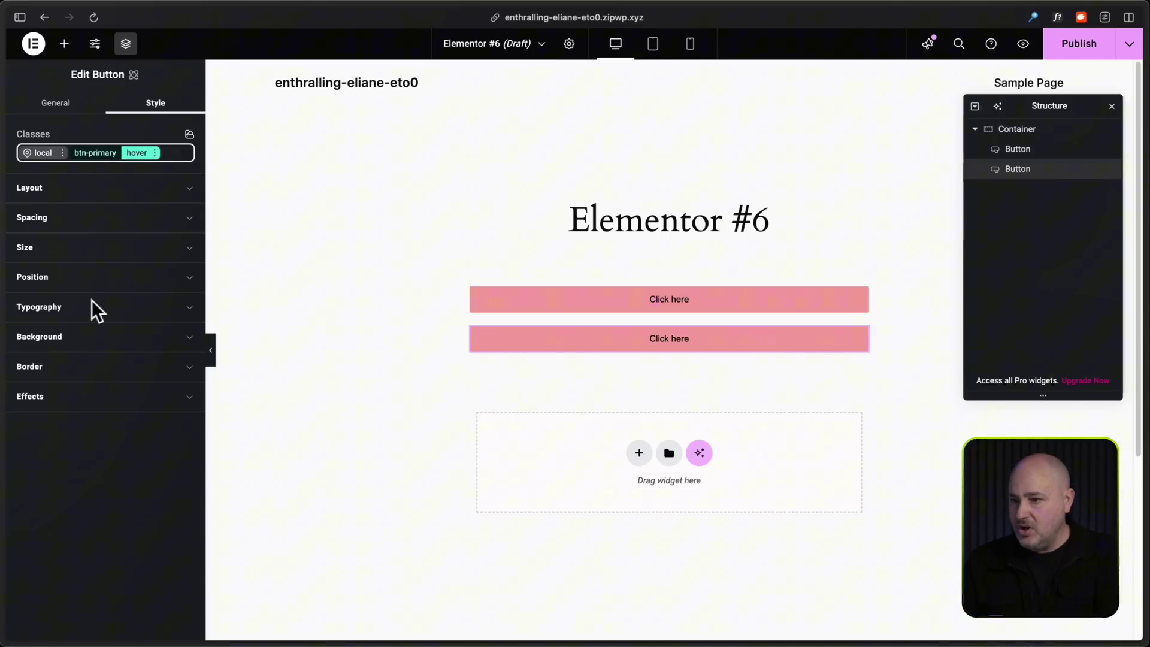
click(86, 339)
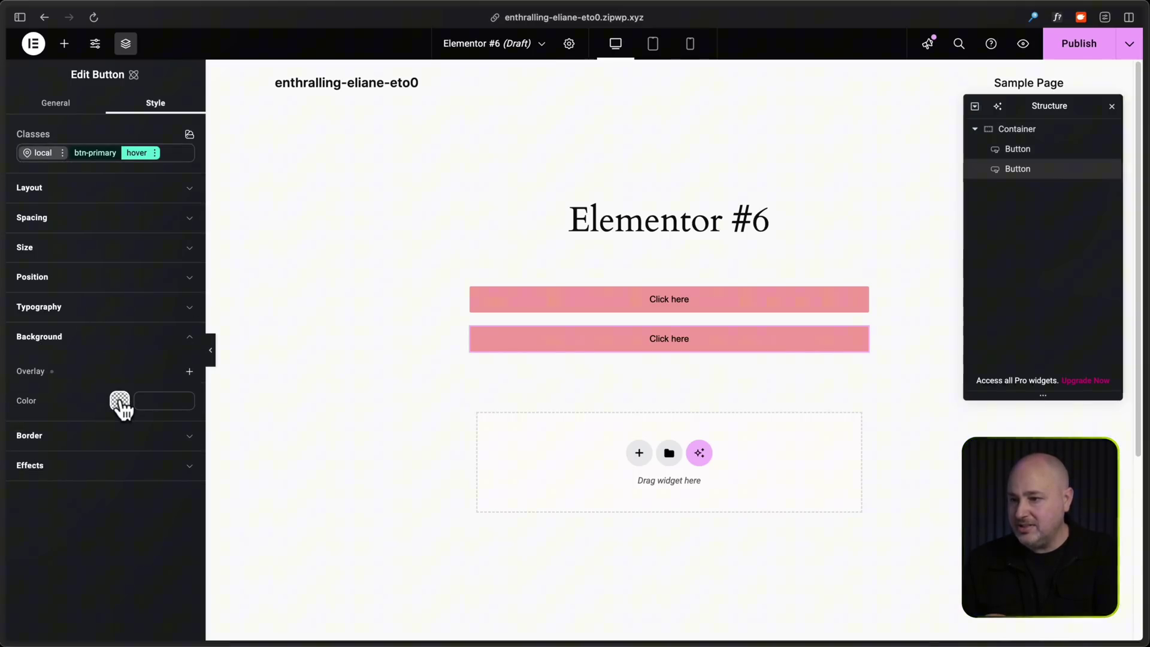
click(119, 400)
click(215, 570)
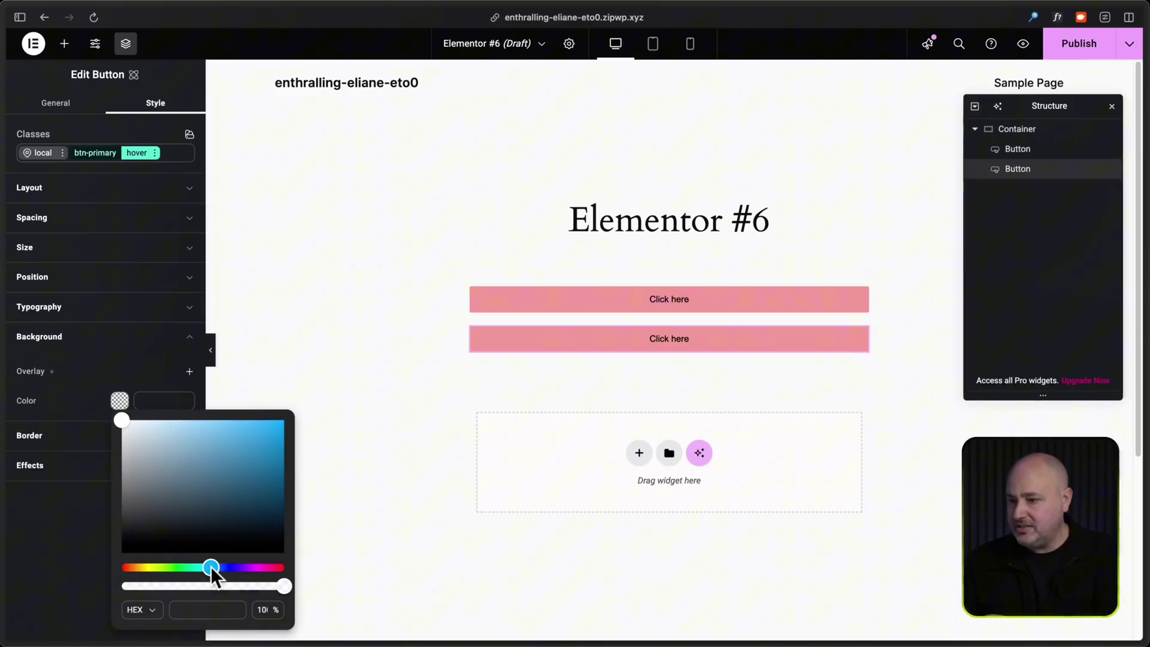
click(256, 434)
click(51, 509)
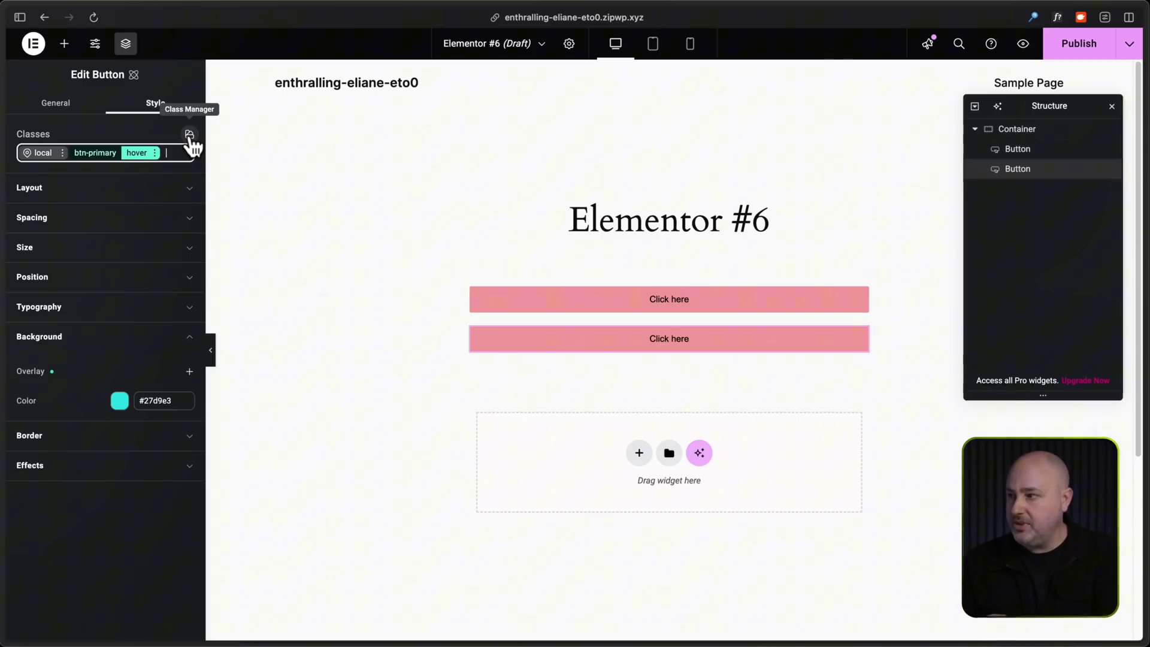
Step: Save the page with Save & Continue and open the Class Manager, dismissing its introduction
click(190, 135)
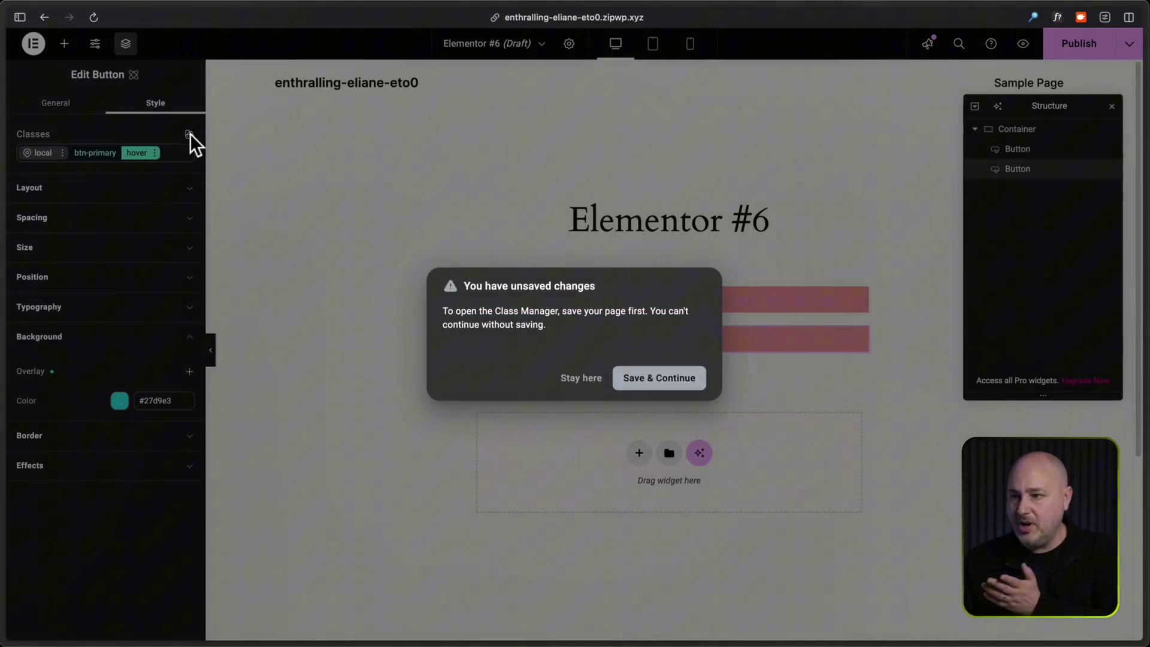
click(656, 382)
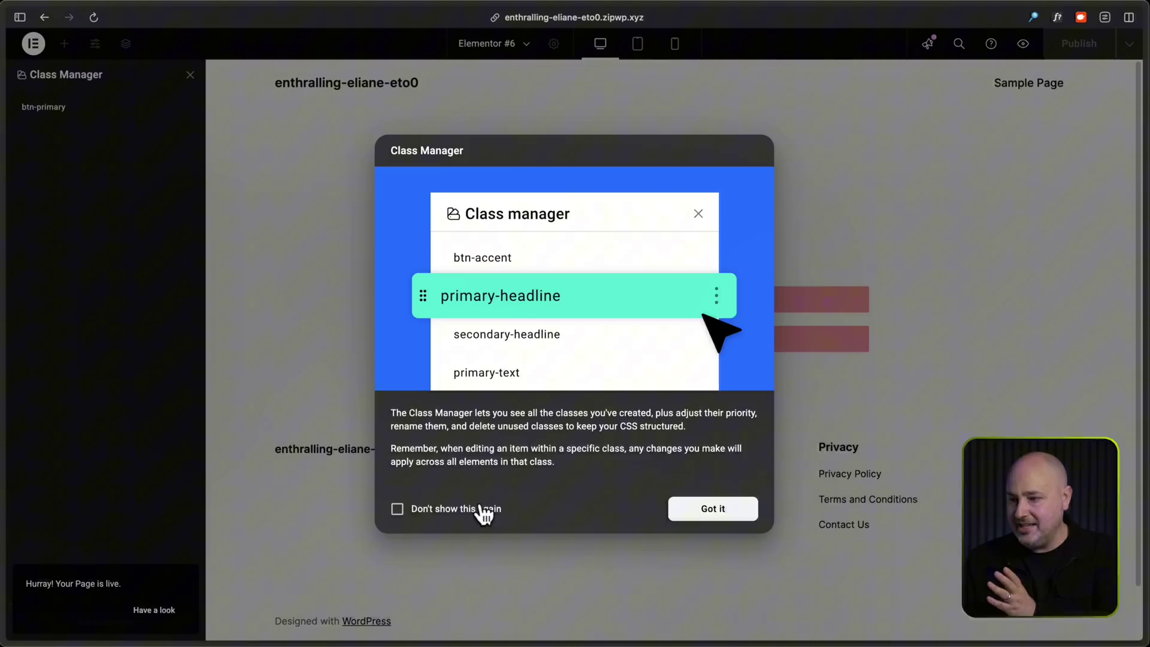
click(444, 509)
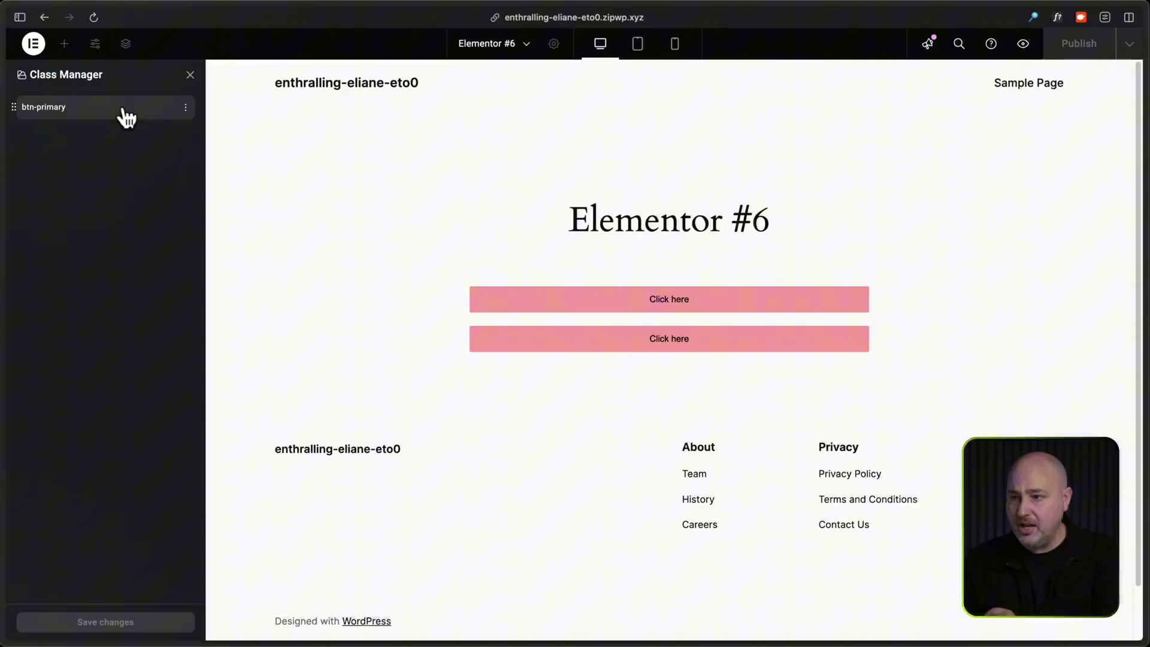
Step: Check btn-primary's options in the Class Manager without changes, then close it
click(186, 108)
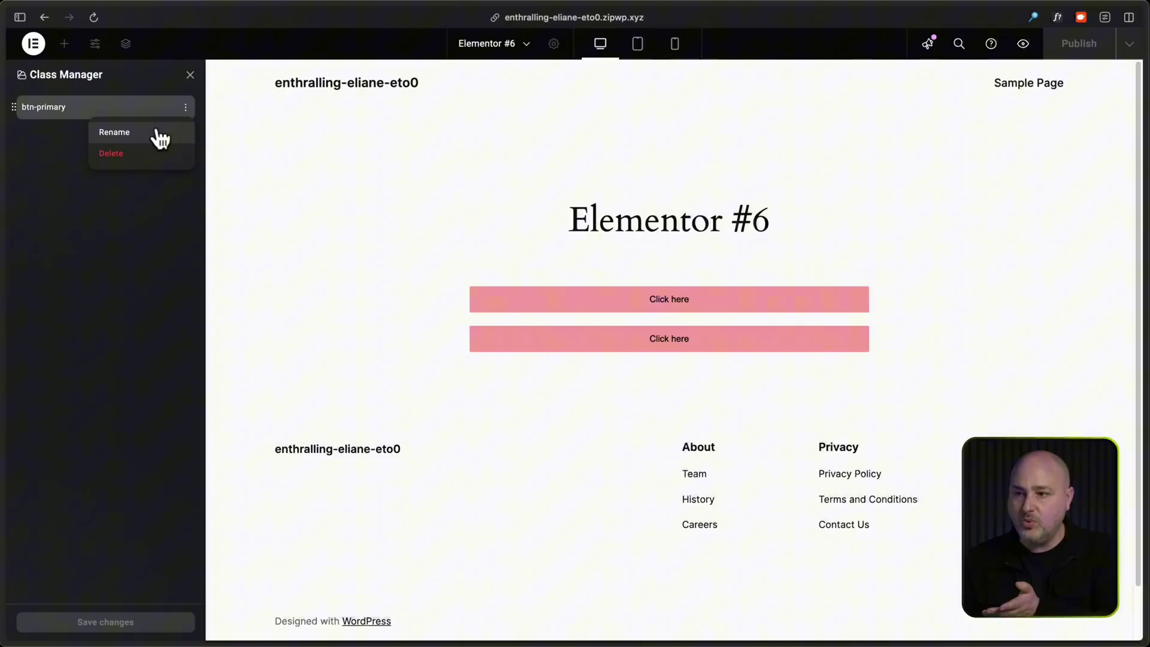
click(159, 213)
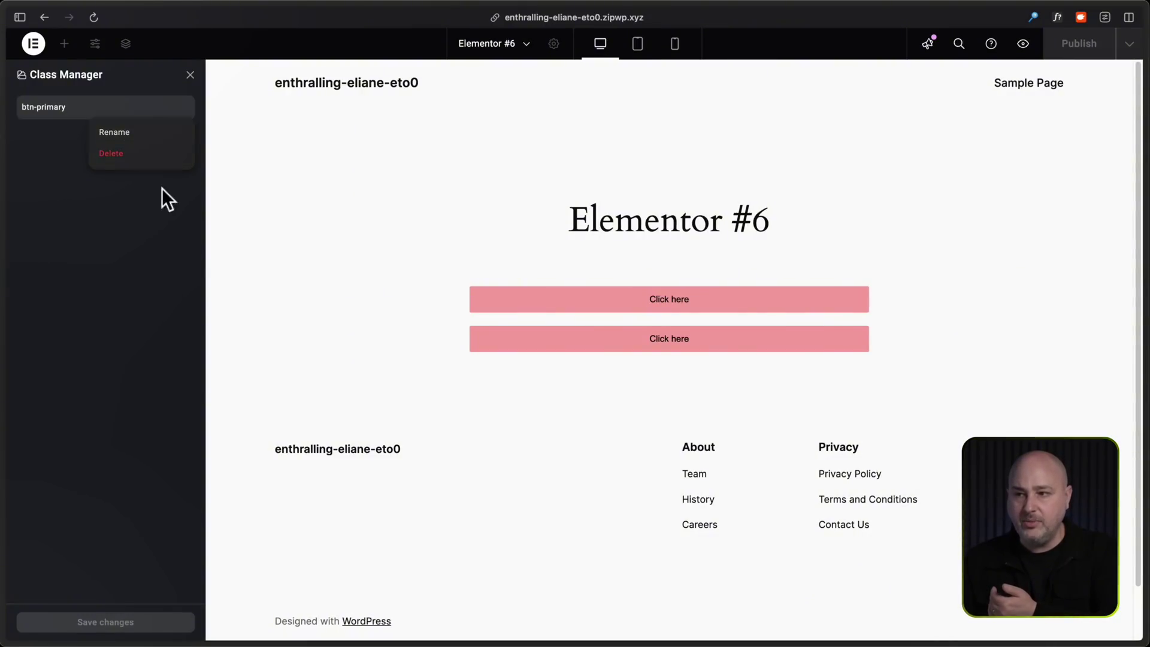
click(190, 75)
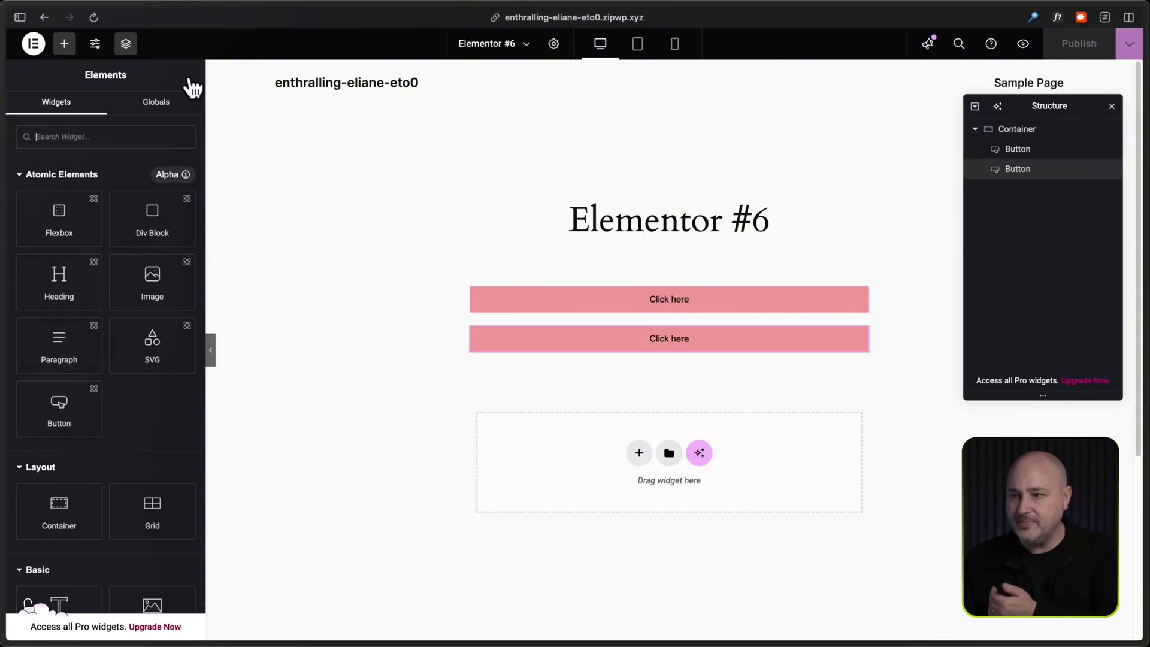
Step: Delete btn-primary from the second button with Backspace, then reapply it from Existing classes
click(550, 333)
click(157, 111)
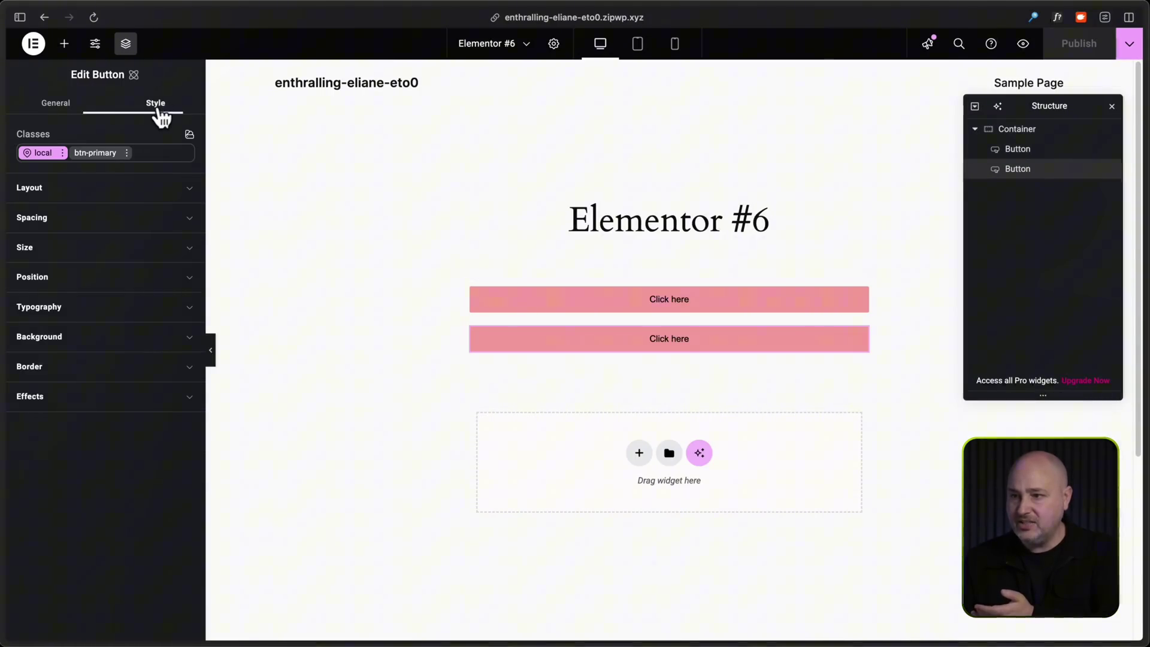
click(142, 150)
key(BackSpace)
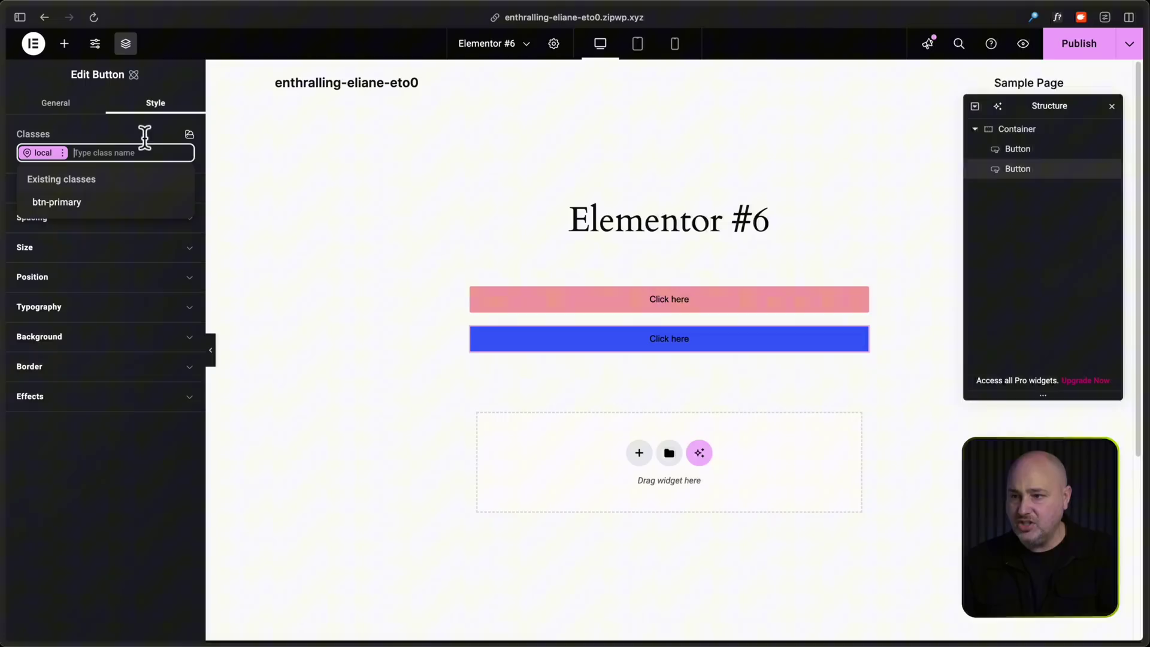
click(123, 128)
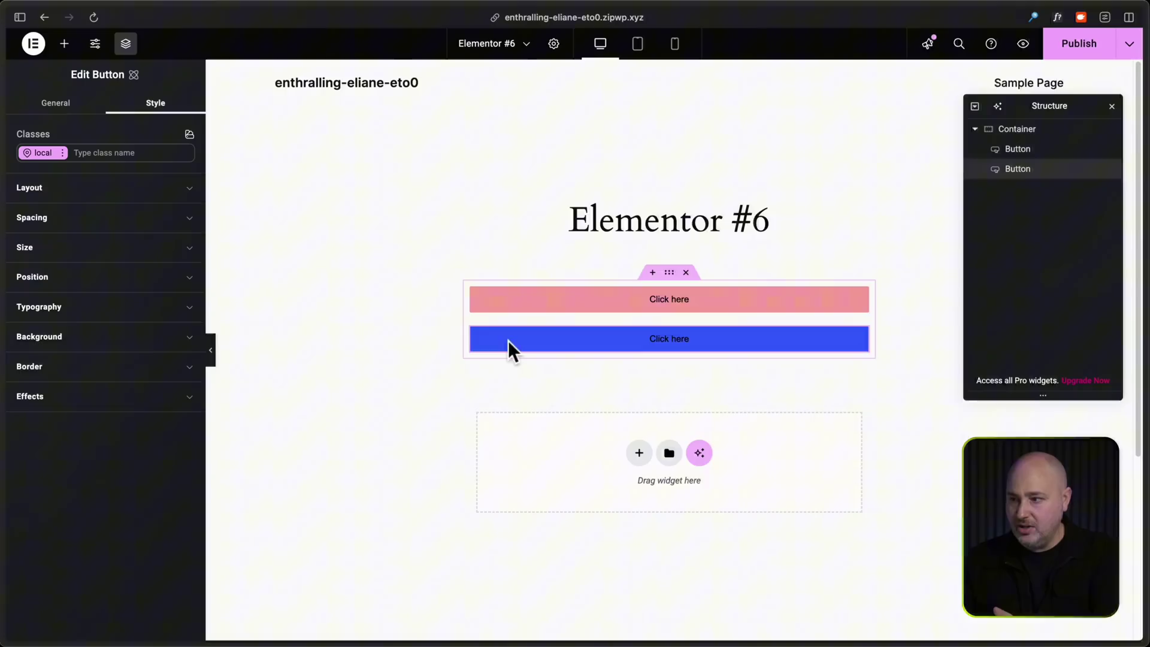
click(116, 152)
click(91, 201)
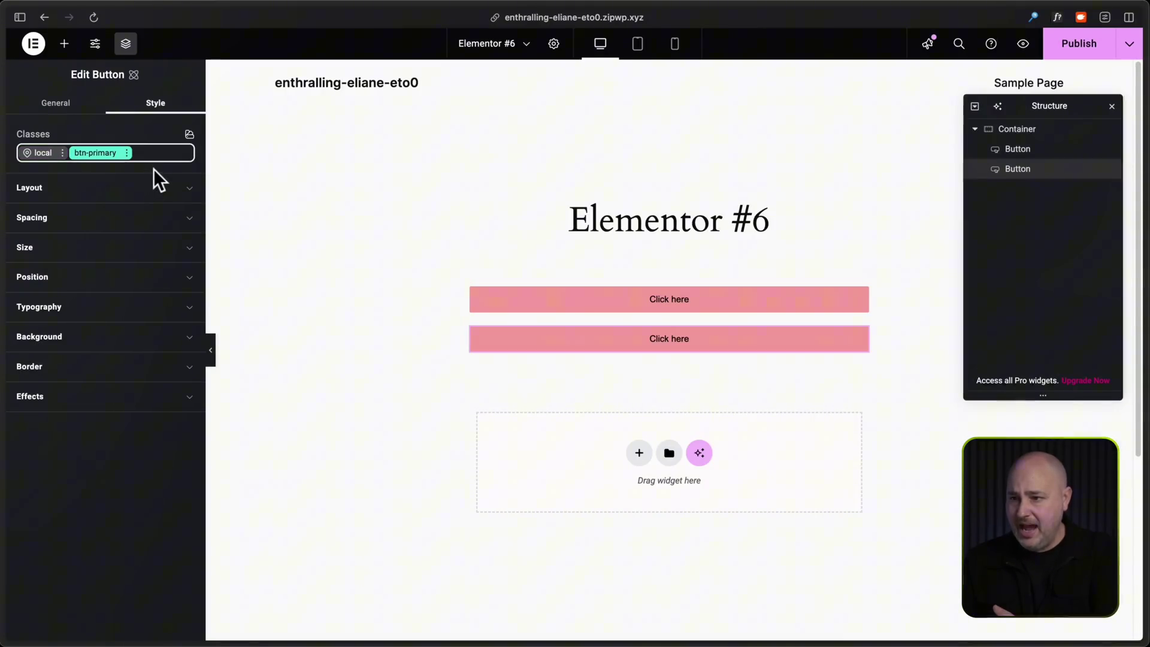